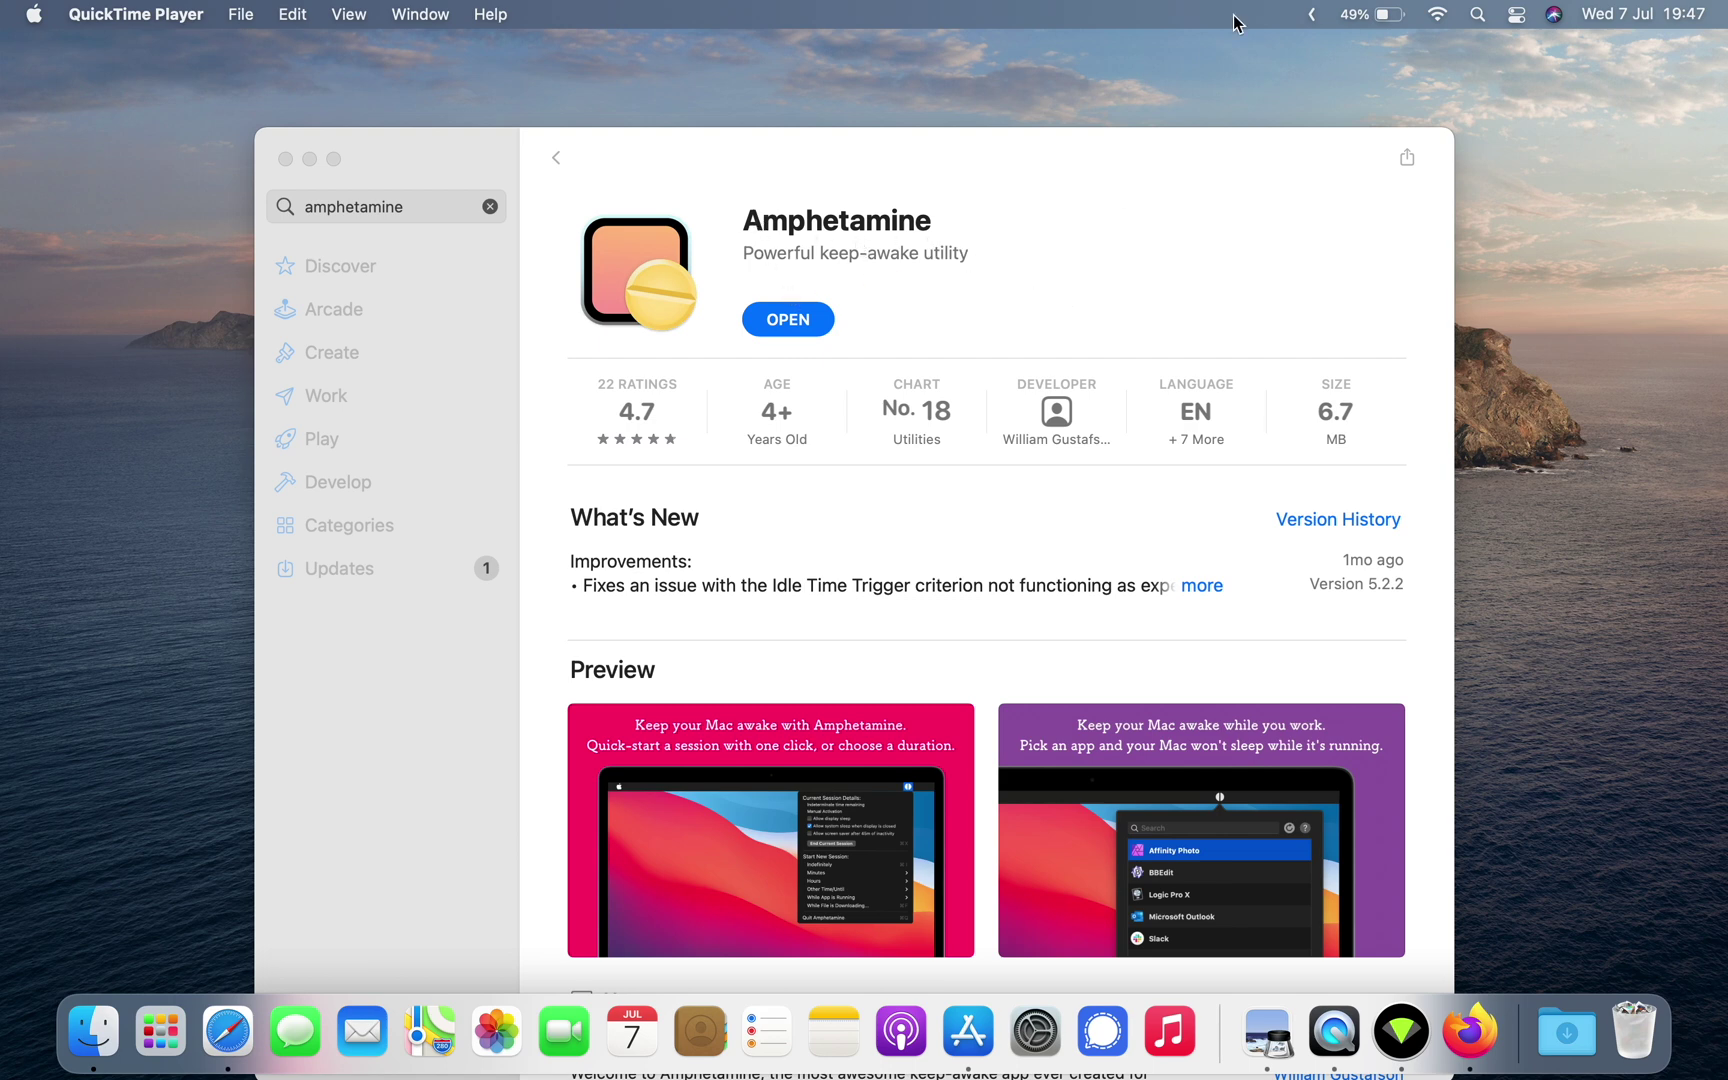
Reveal the hidden menu-bar icons and switch to the full-screen Firefox space showing YouTube Studio's upload dialog
click(1311, 15)
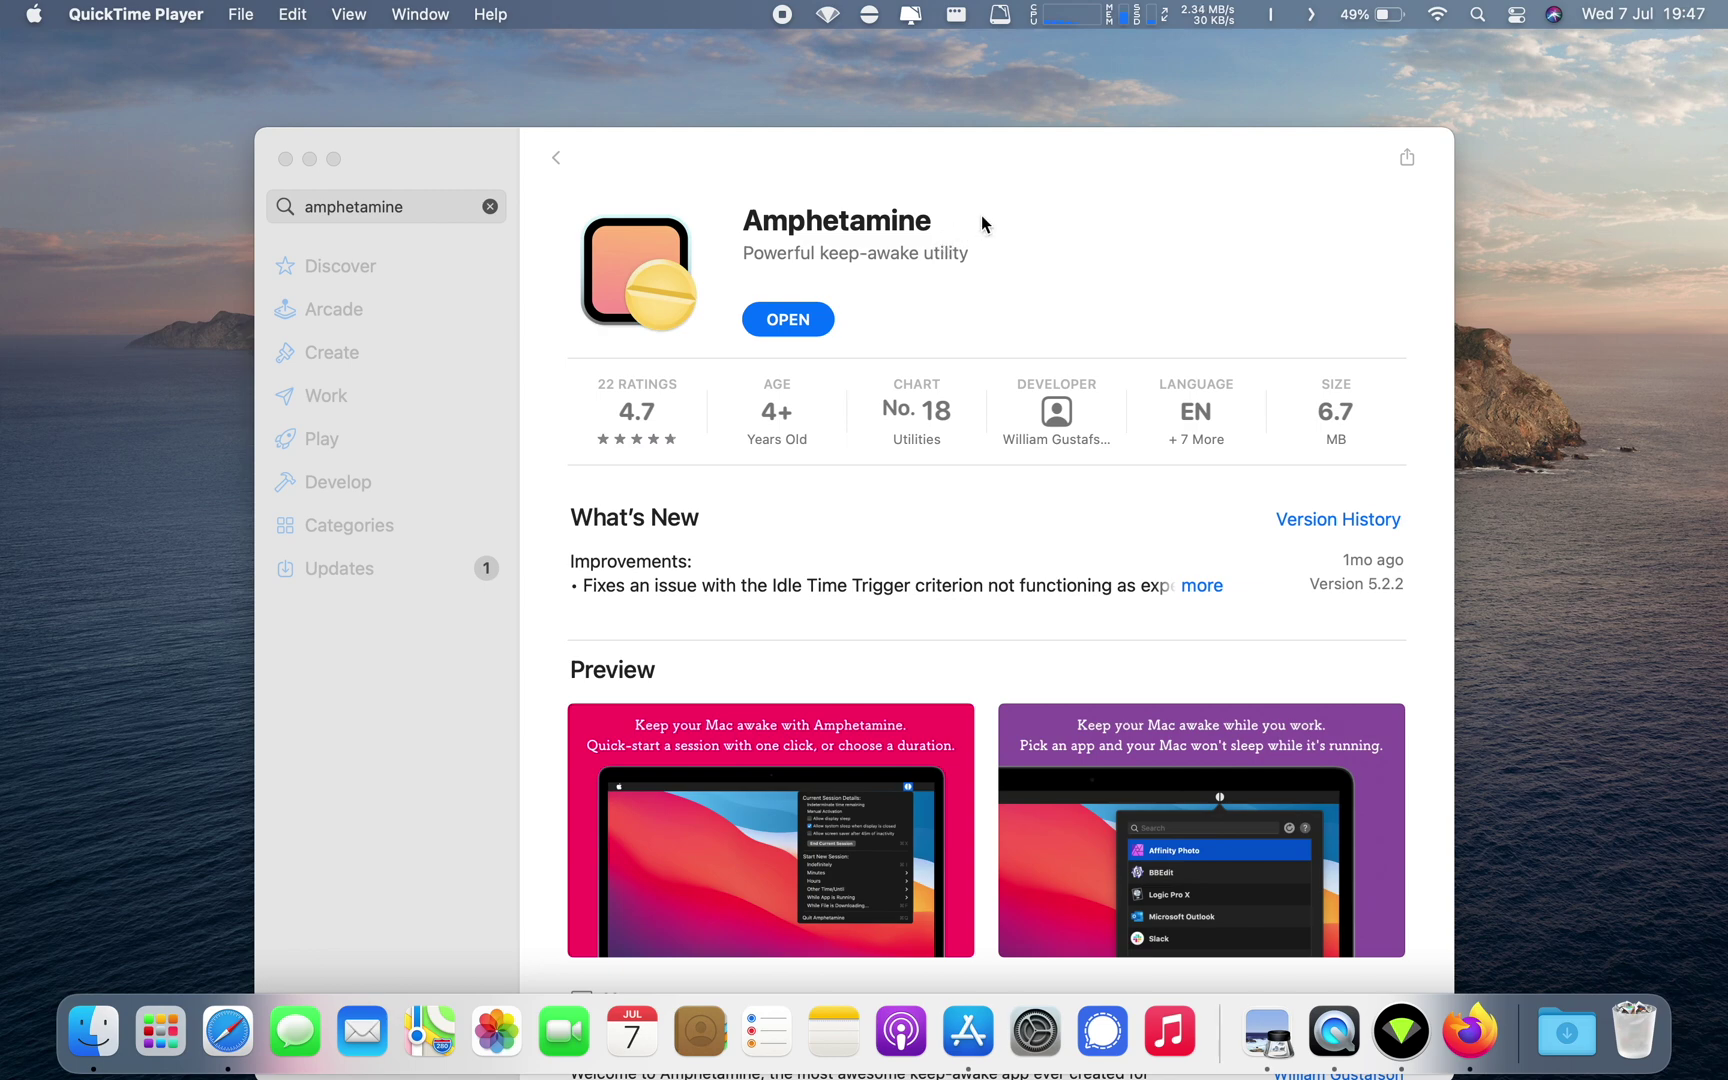
key(ctrl+Right)
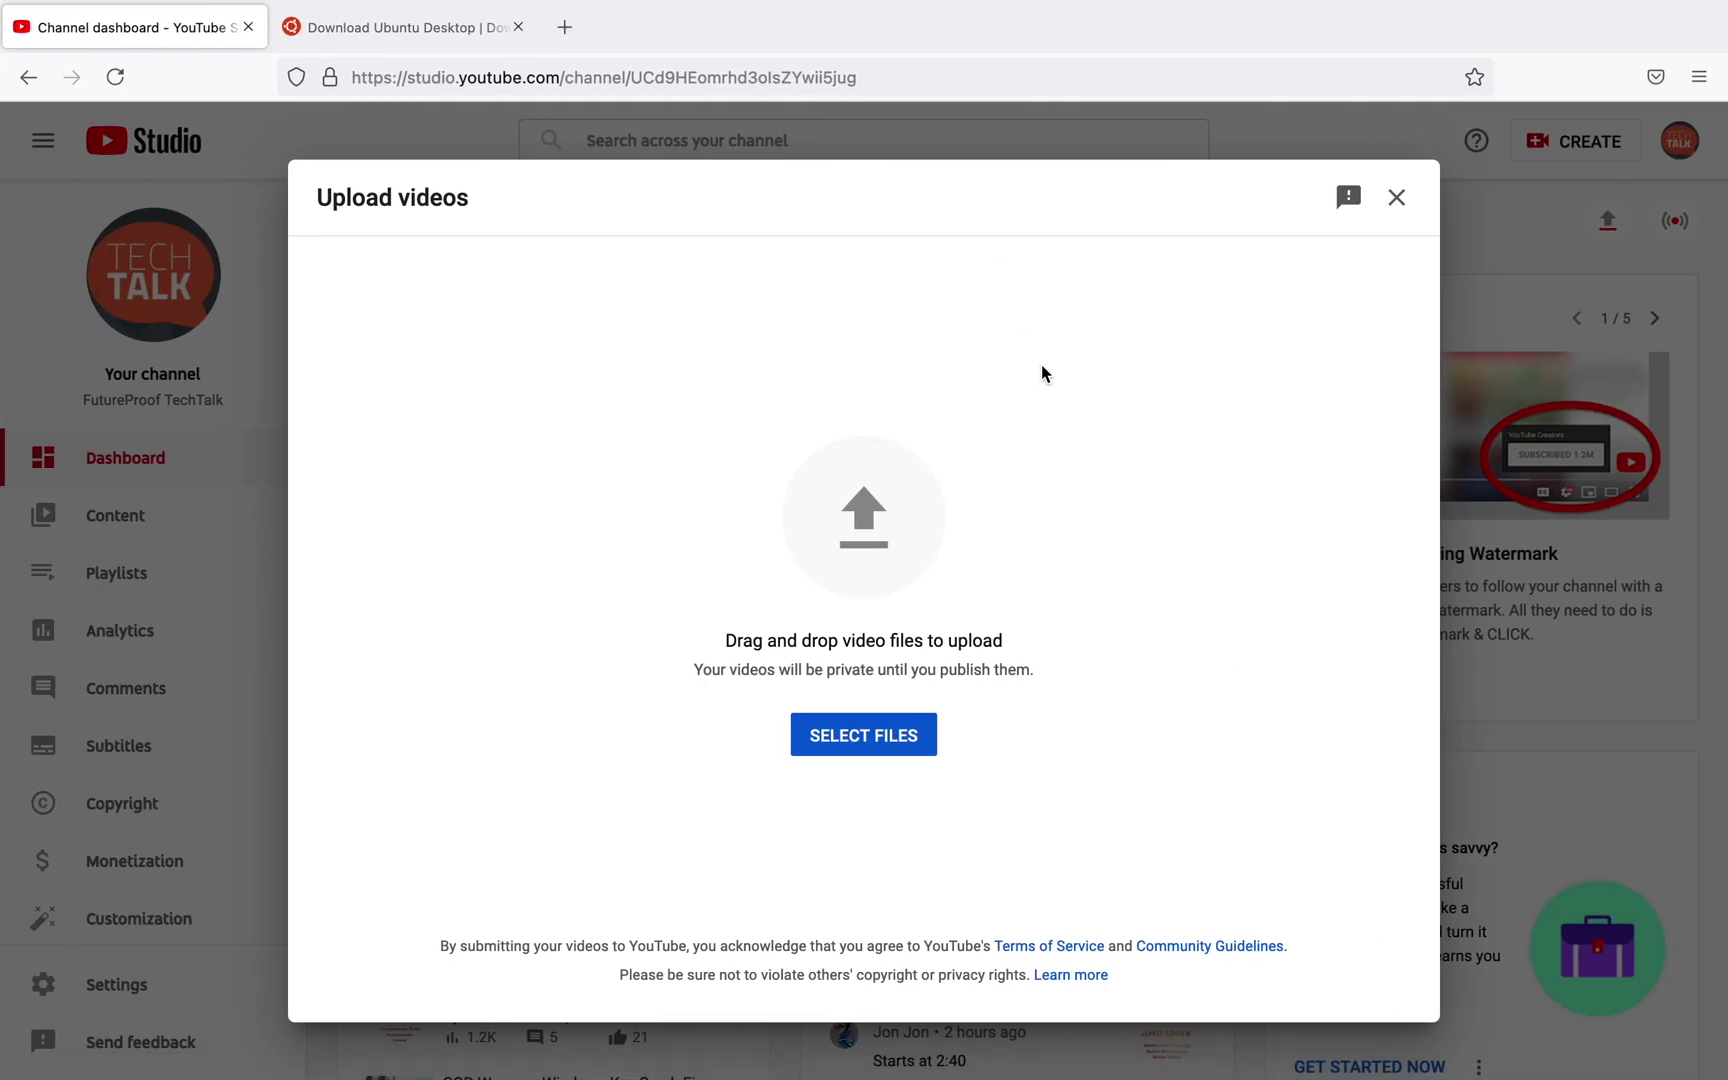
View the Ubuntu Desktop download tab, then return to the YouTube Studio tab
click(432, 40)
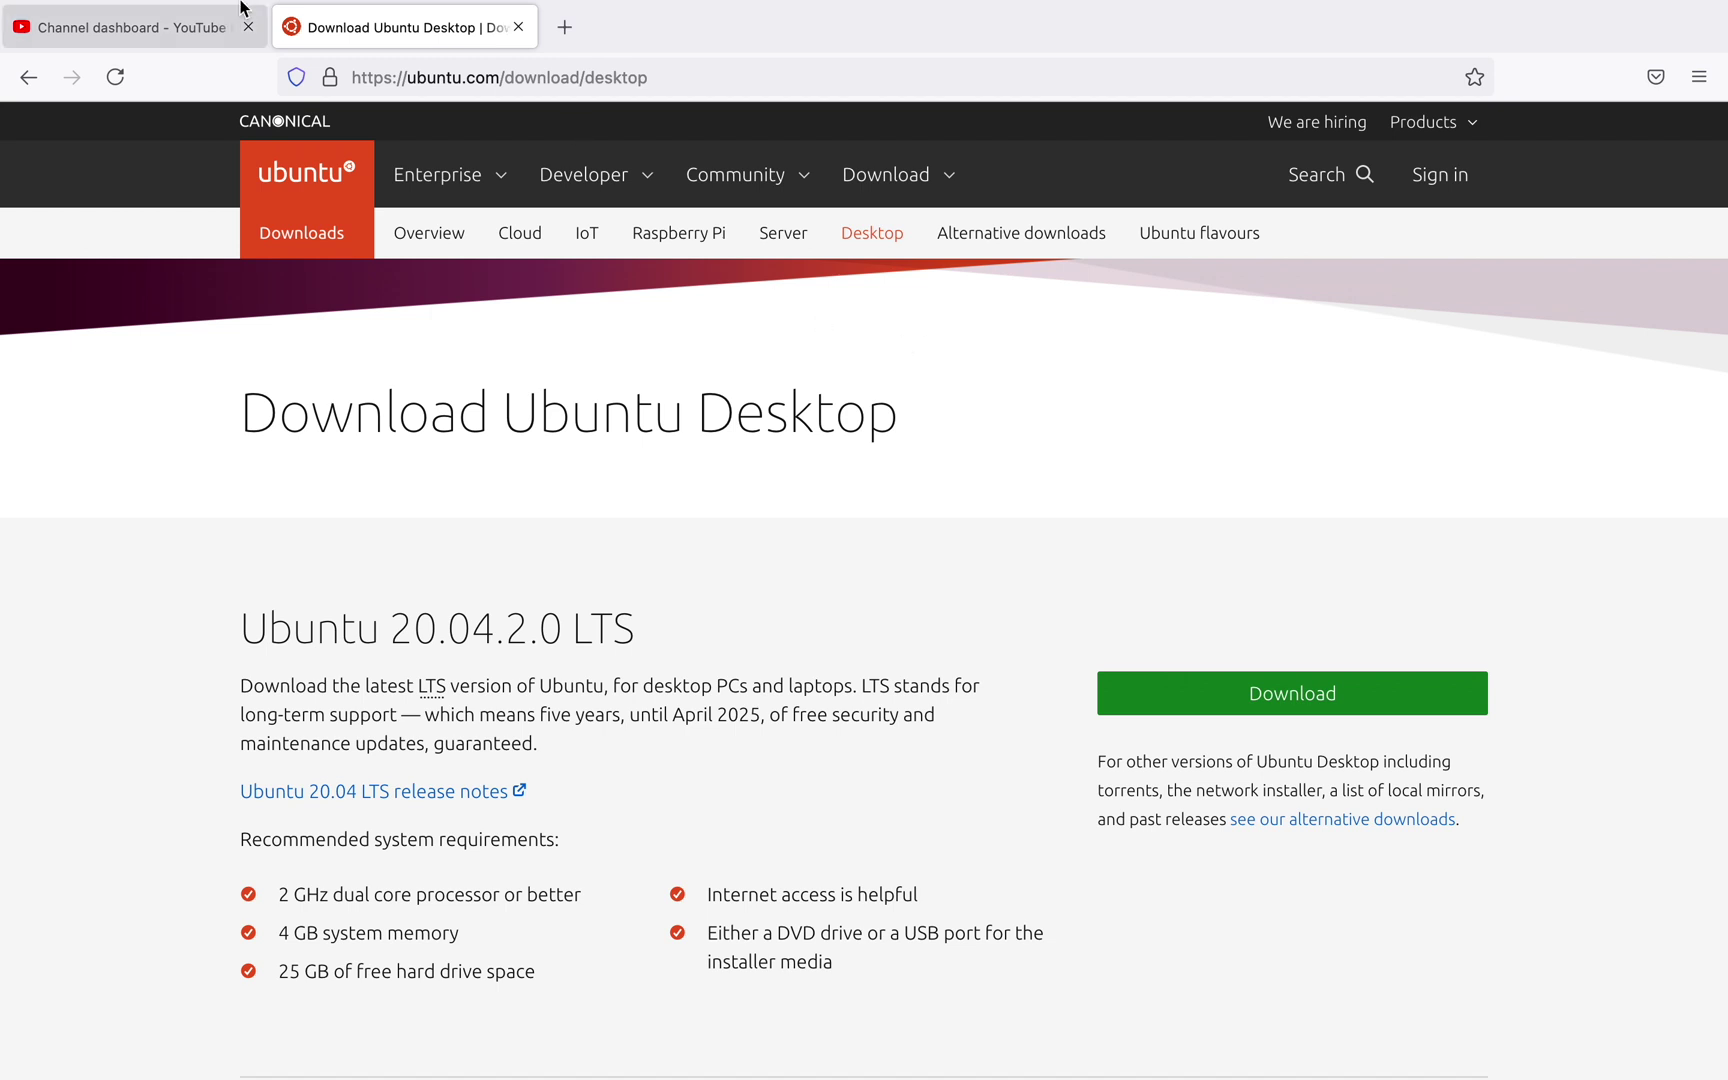
mouse_move(201, 32)
click(159, 92)
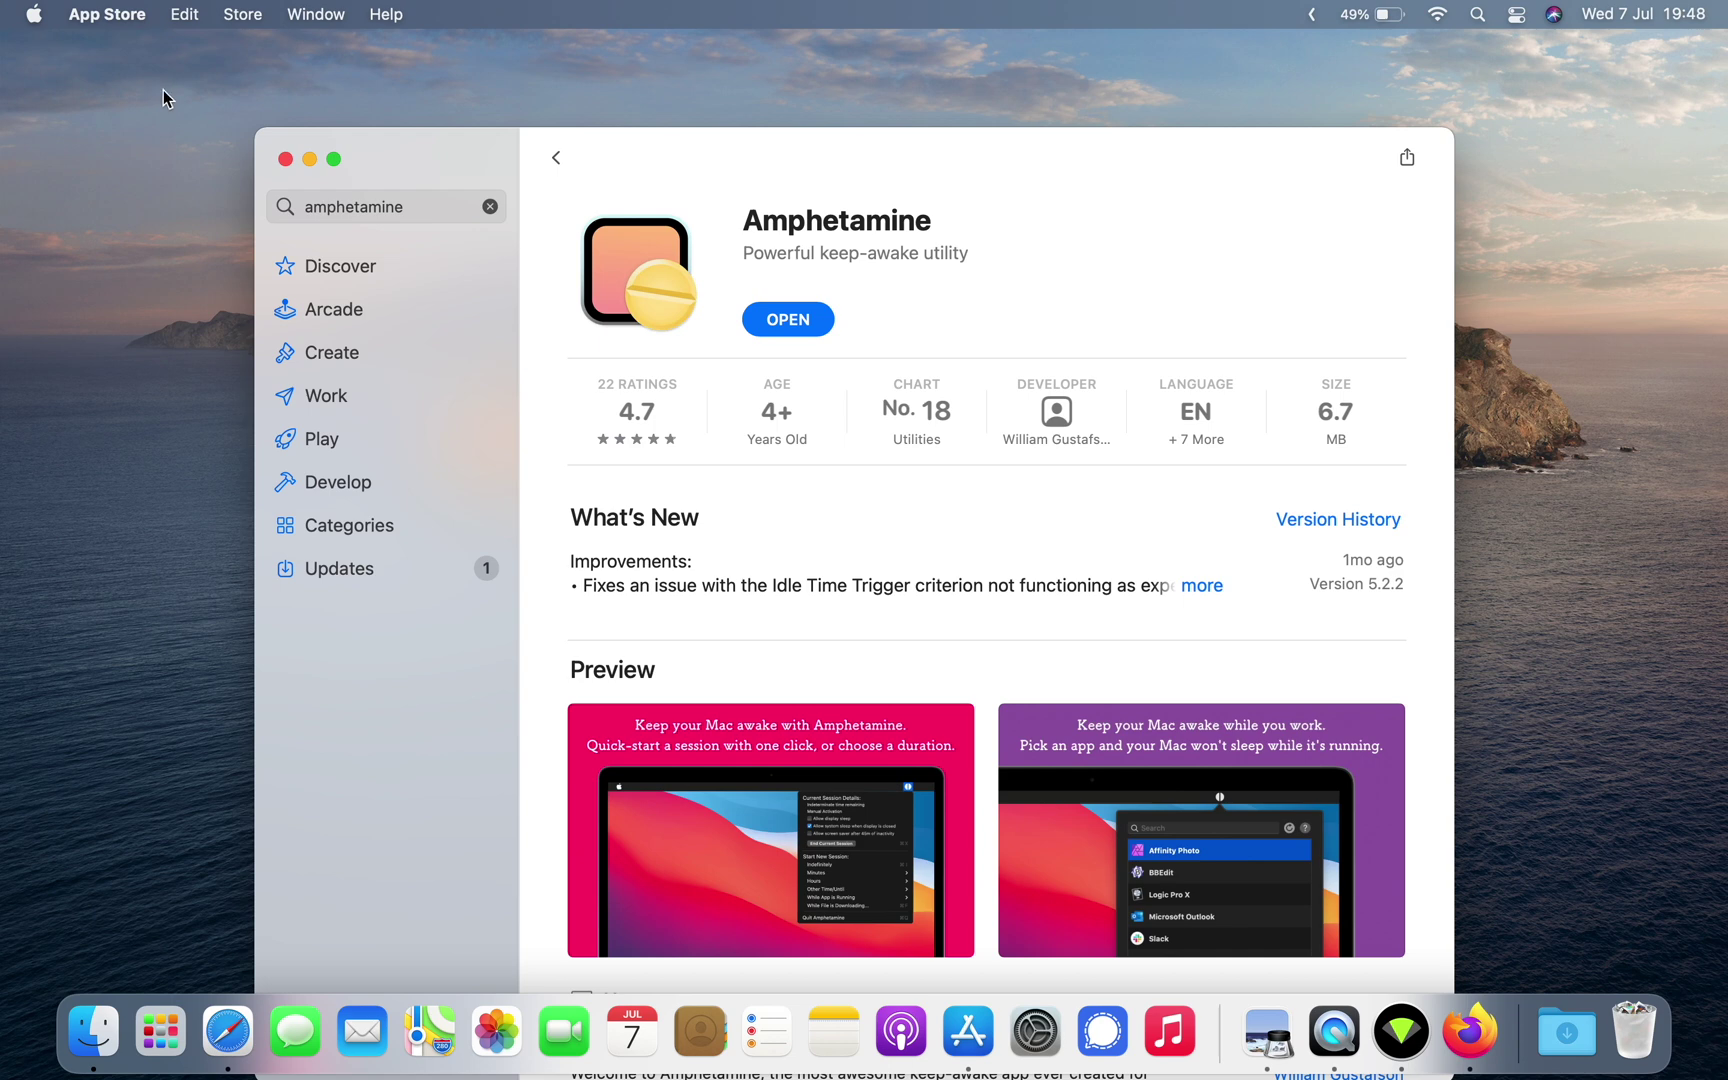
Start a 1-hour Amphetamine keep-awake session from the Hours submenu
click(1313, 15)
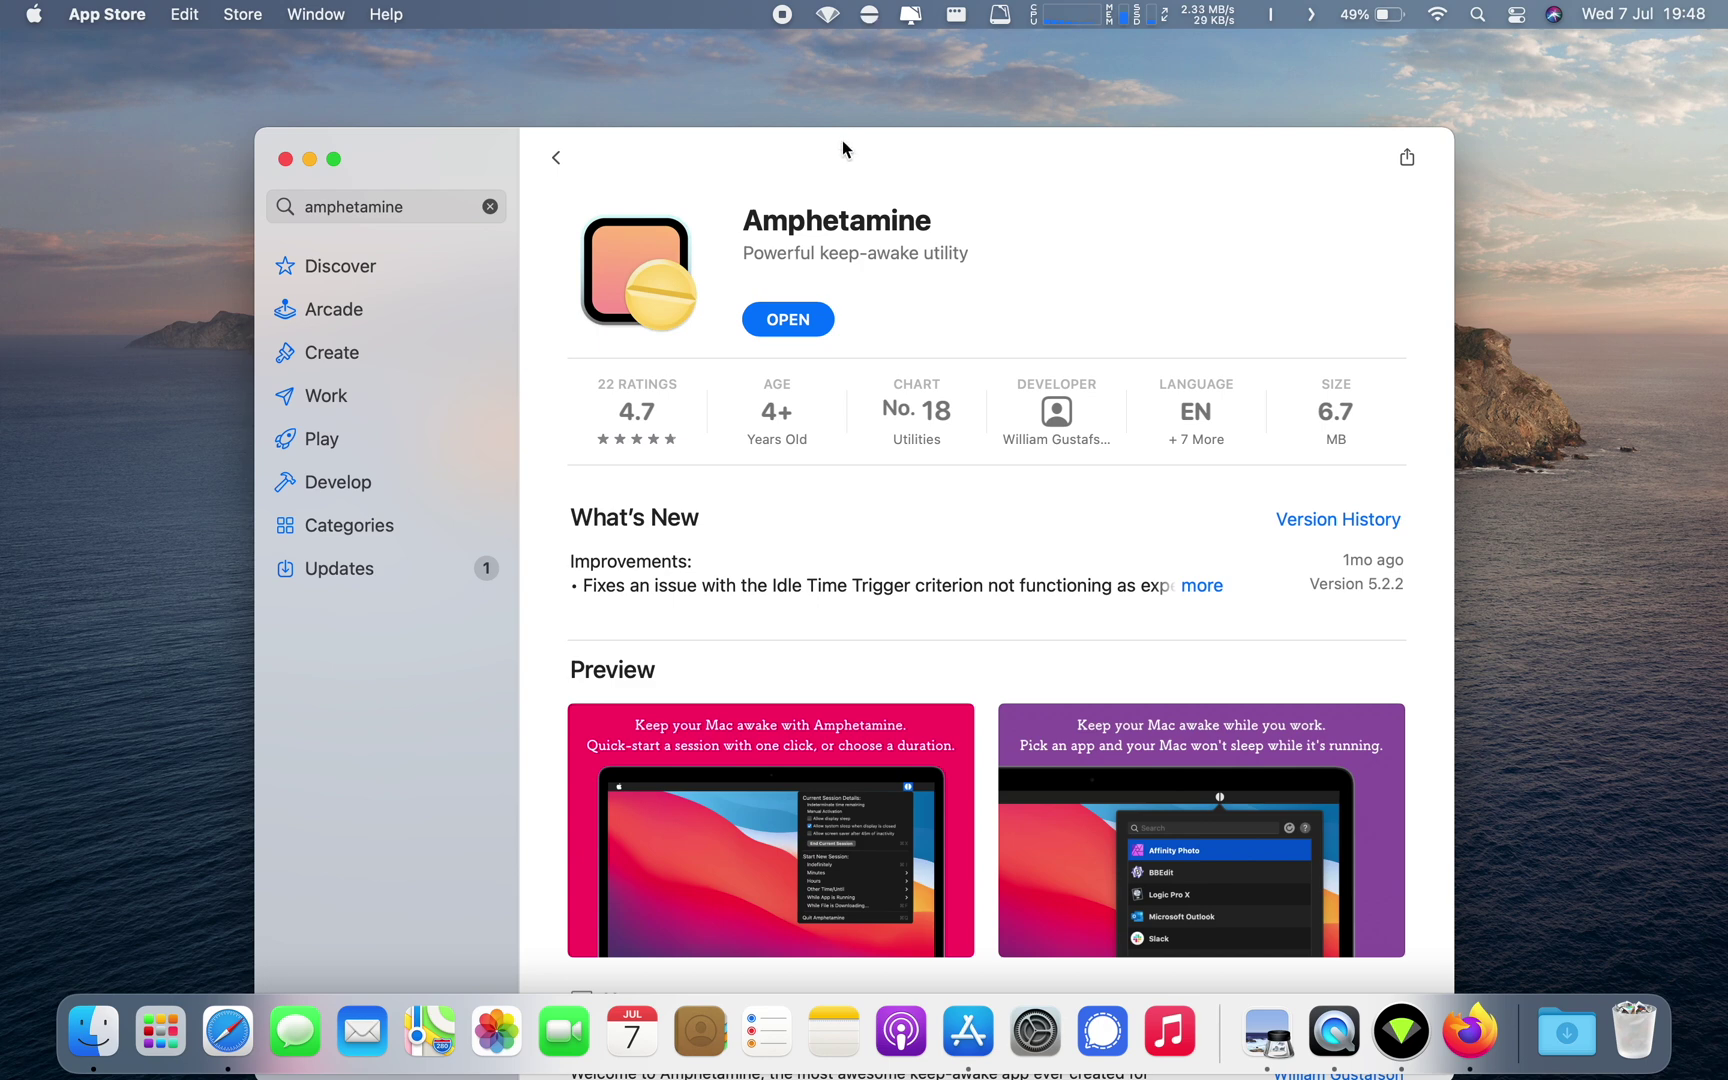
click(869, 15)
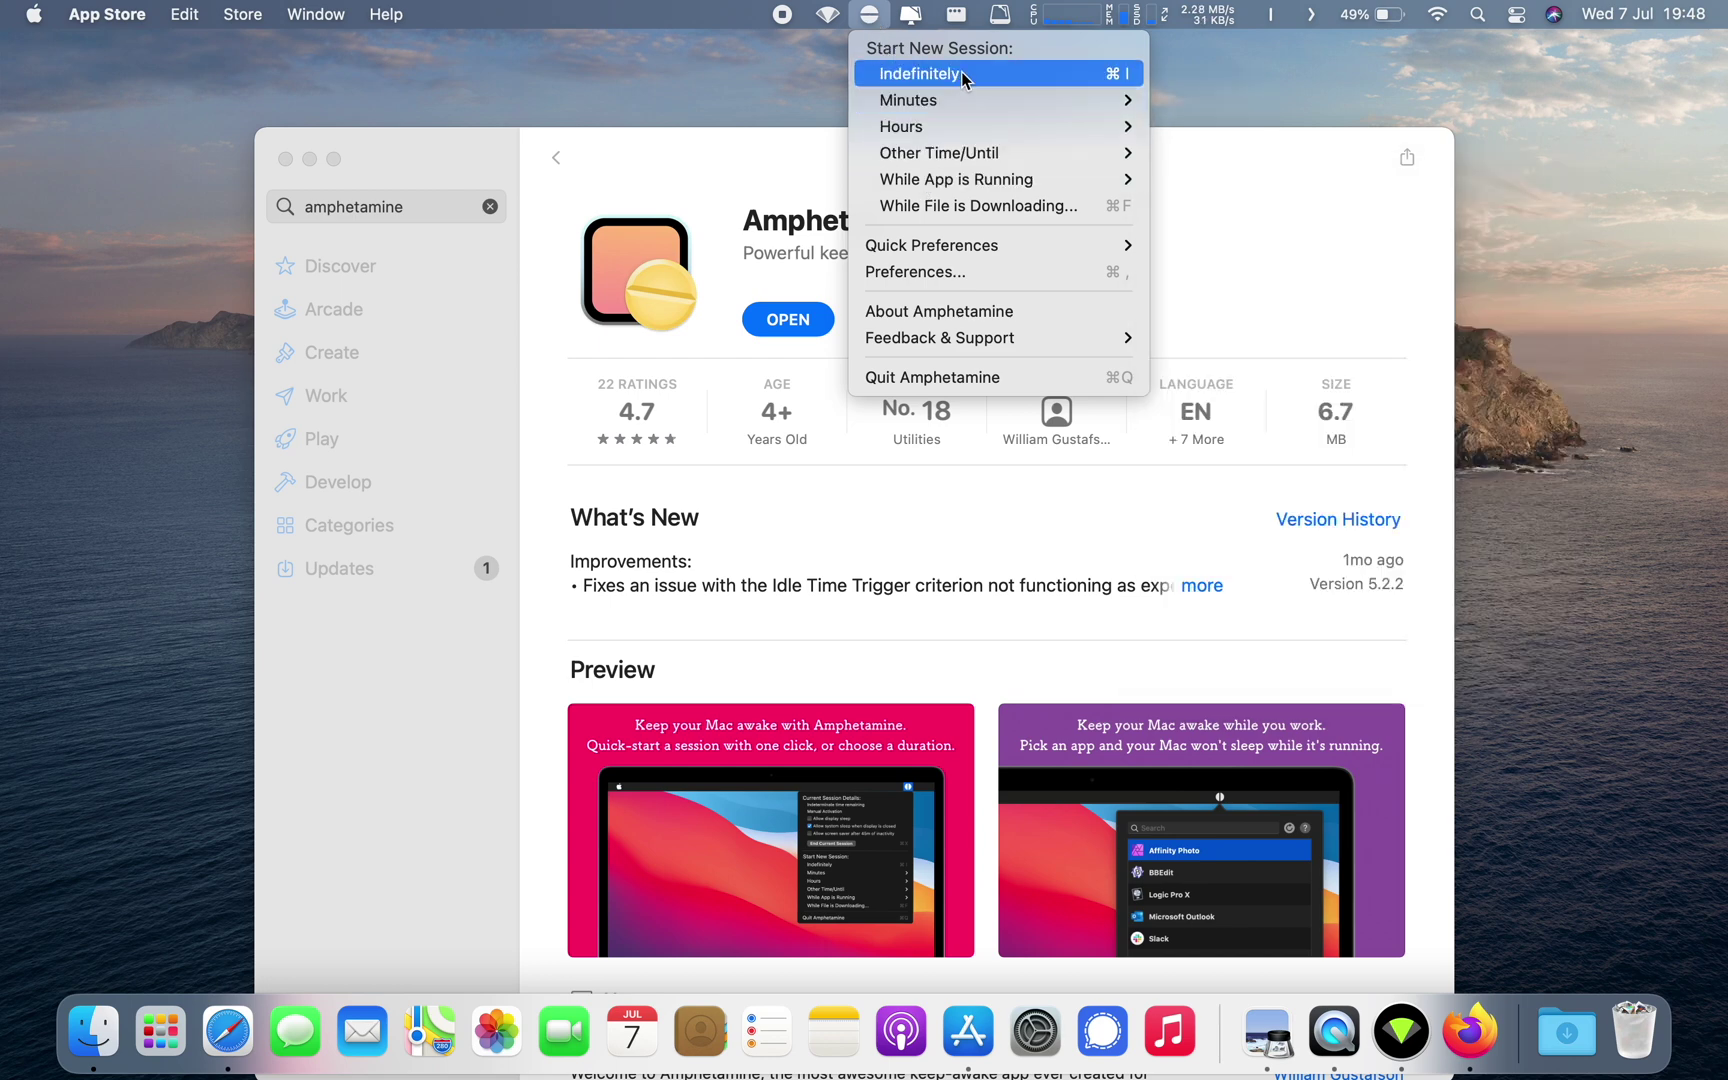
mouse_move(940, 128)
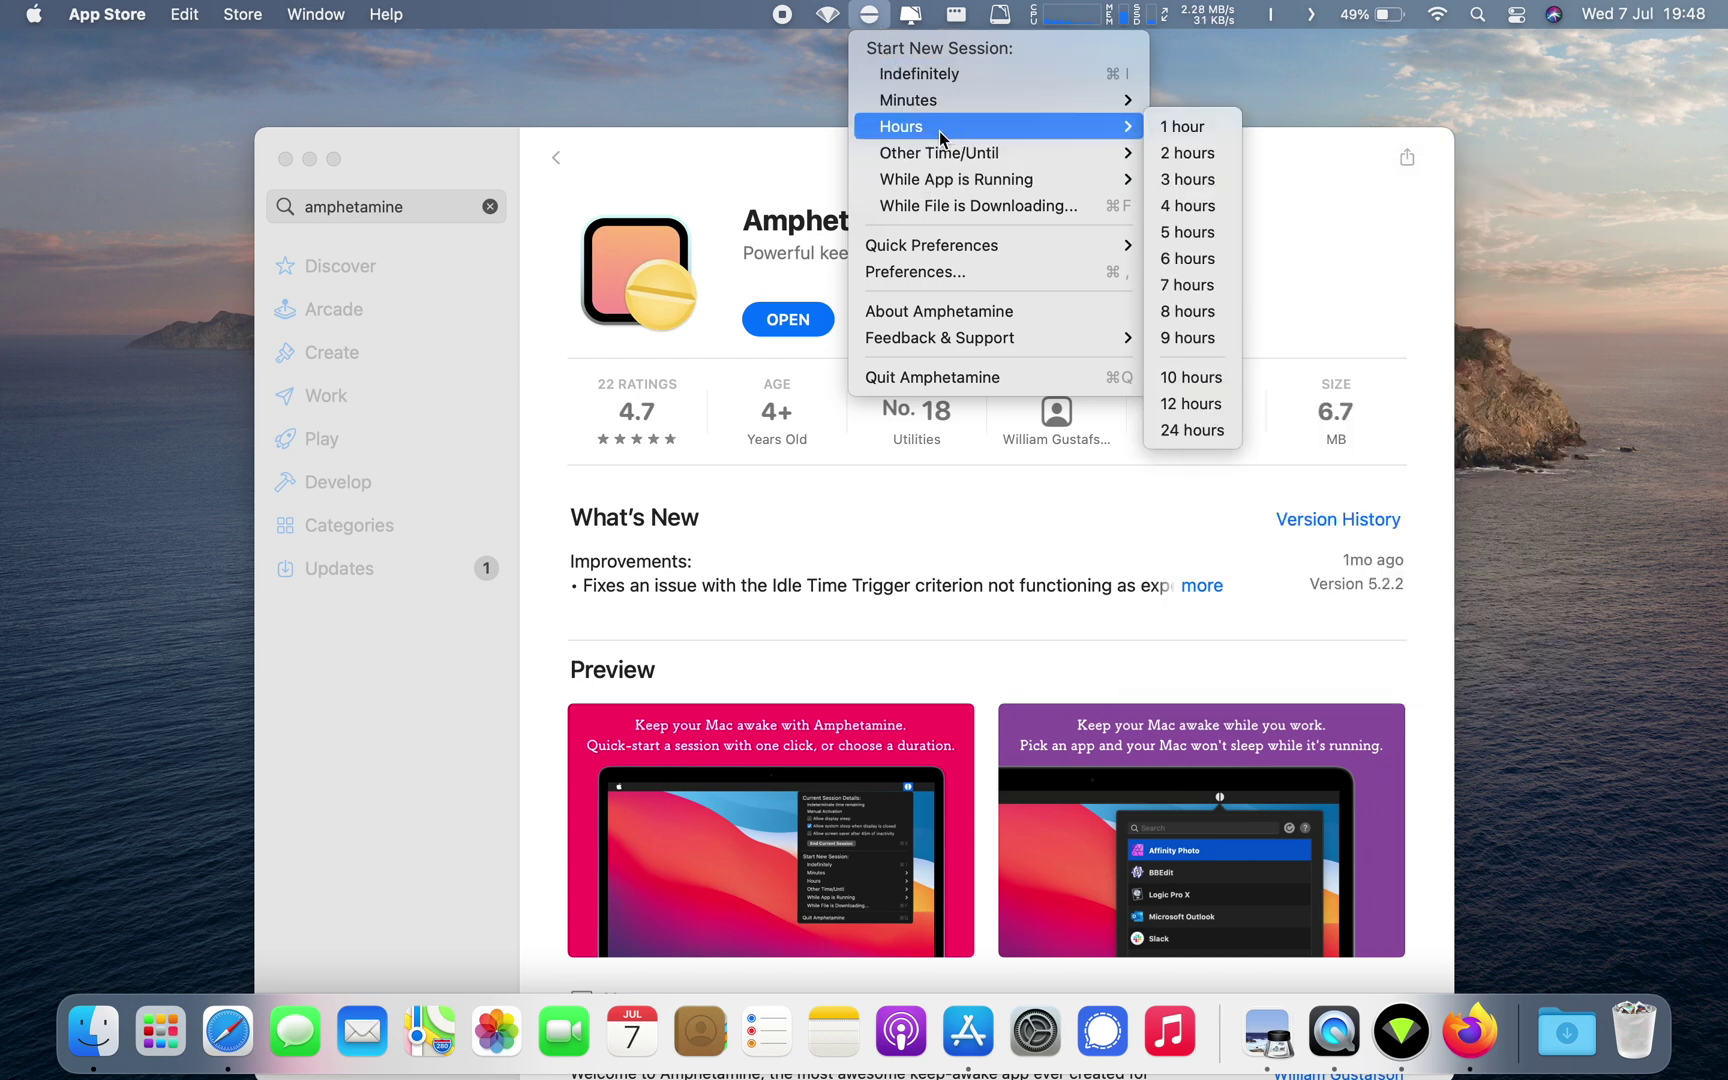
click(1175, 129)
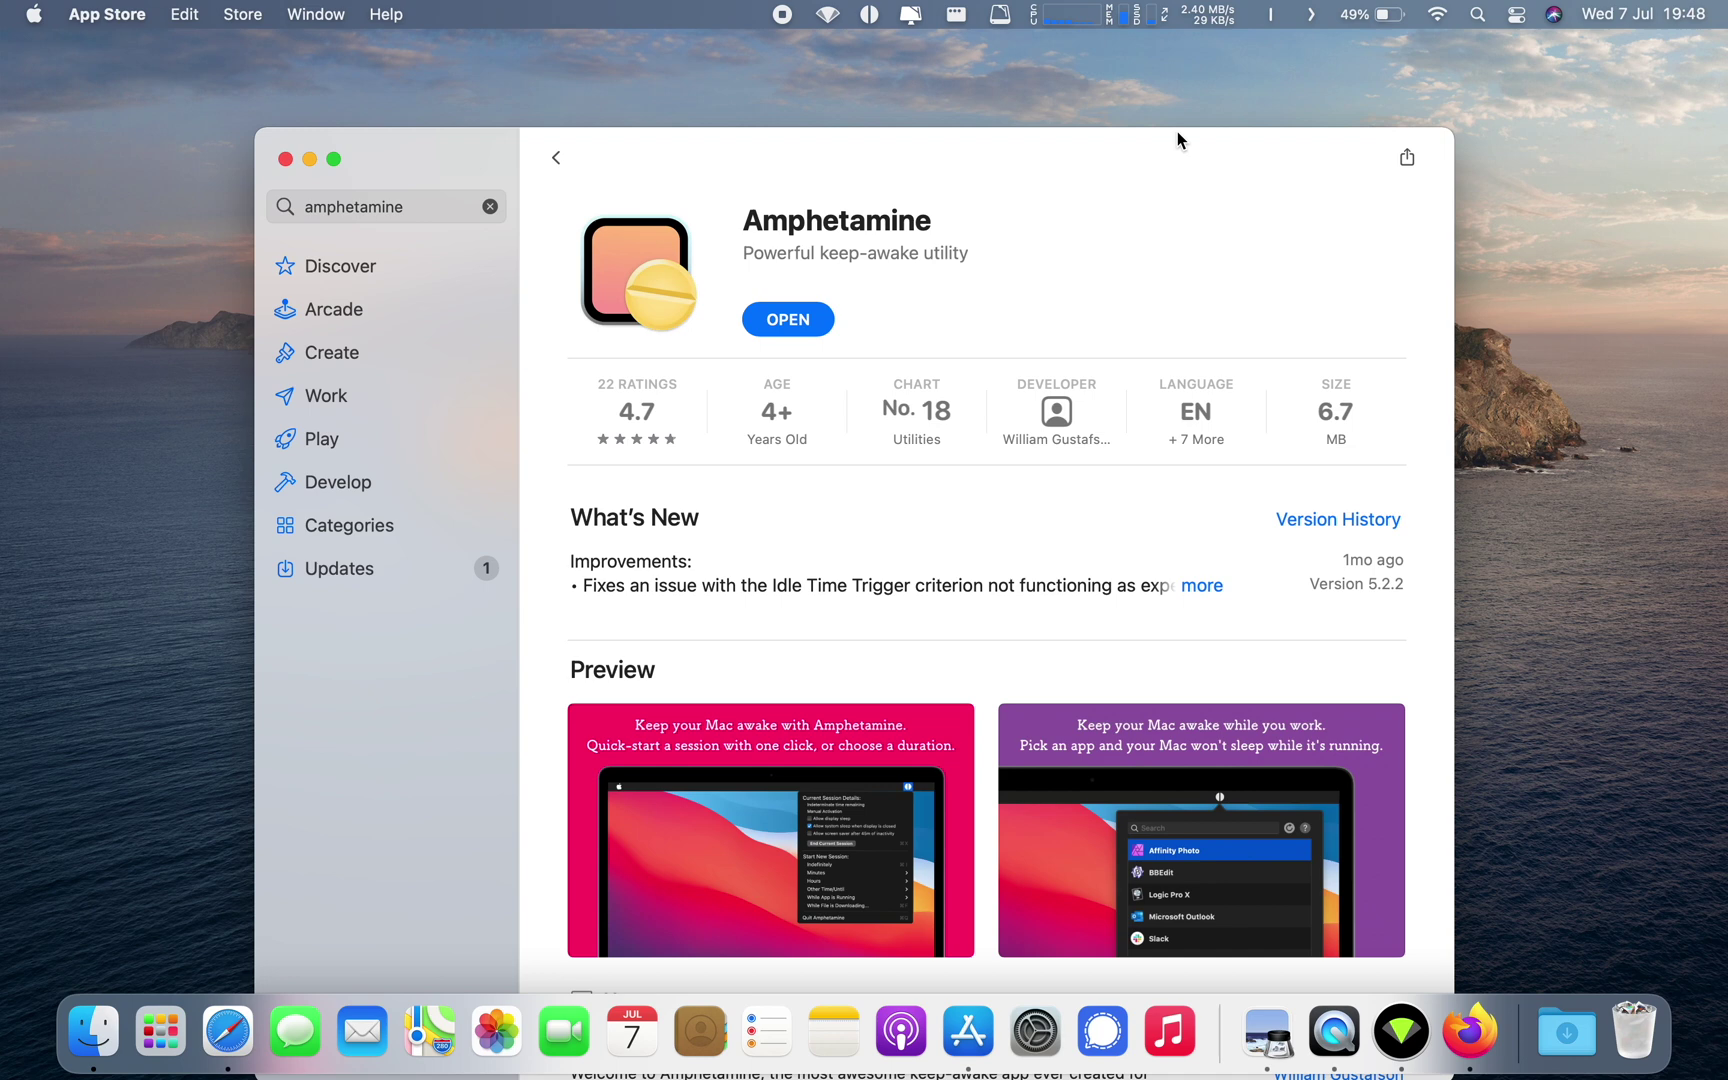
Reopen the Amphetamine menu to check the session's remaining time, about 59 minutes
click(869, 16)
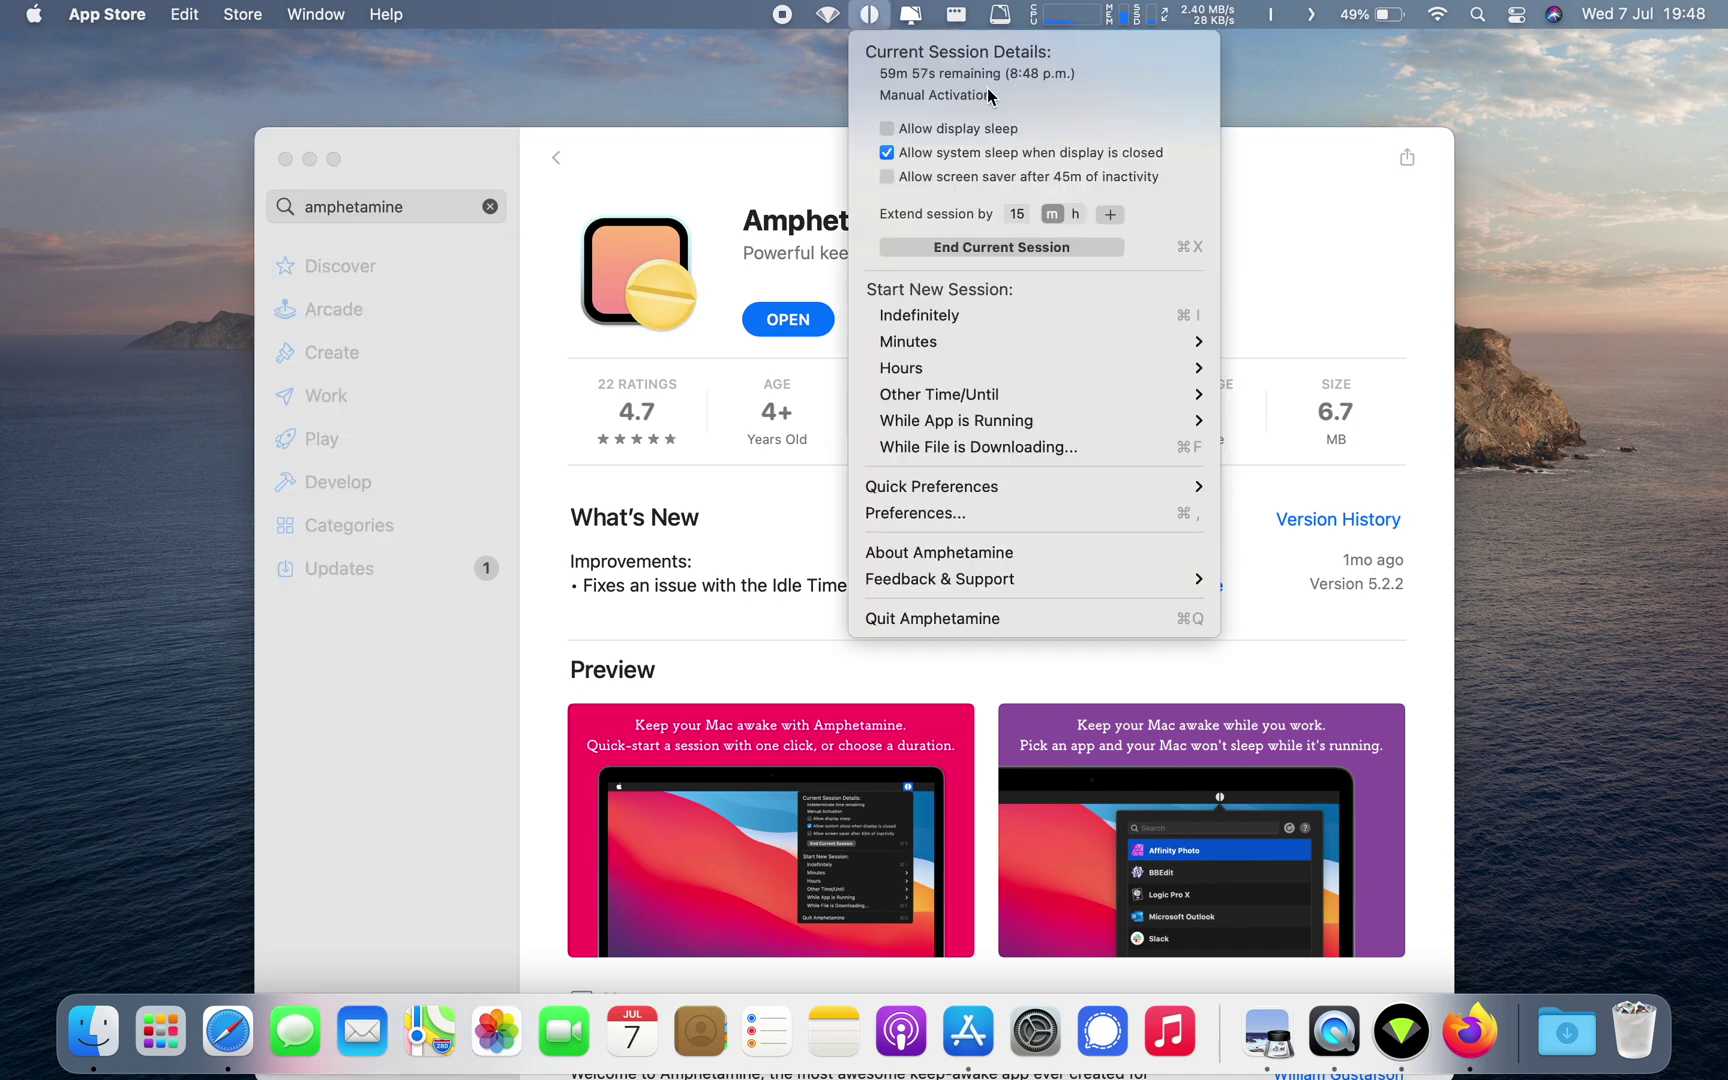
key(Escape)
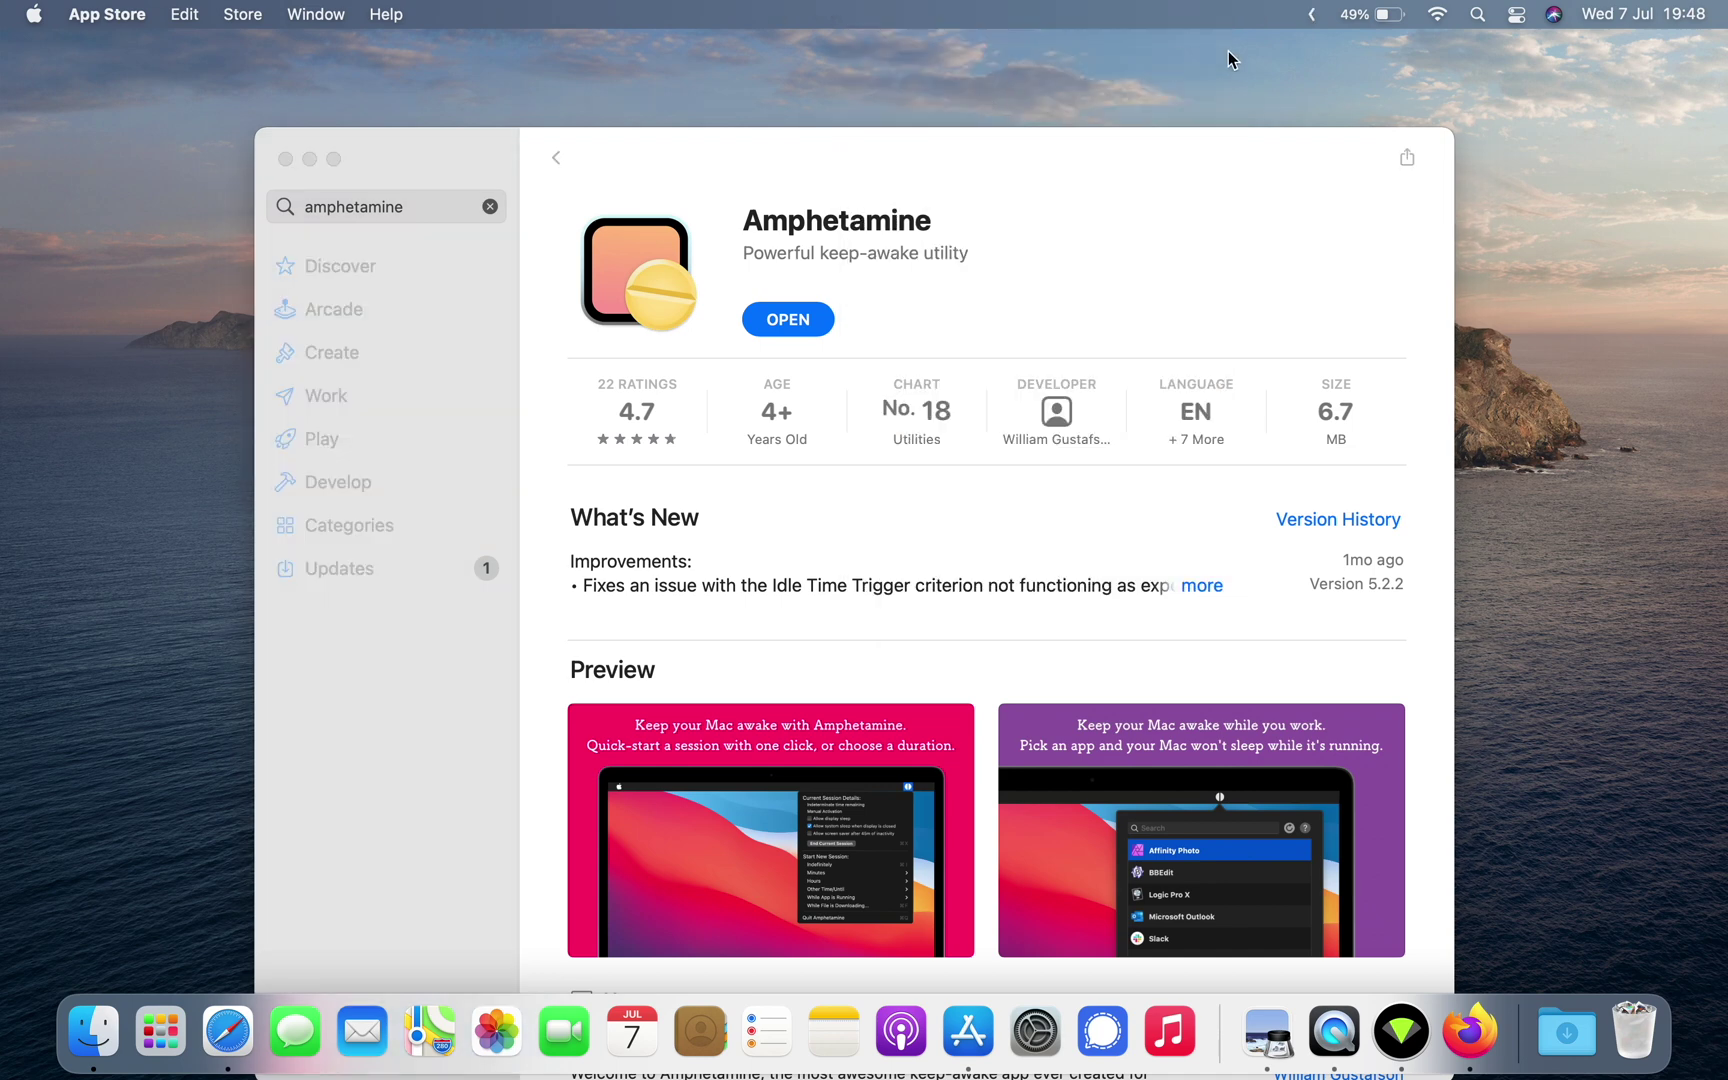
click(1312, 15)
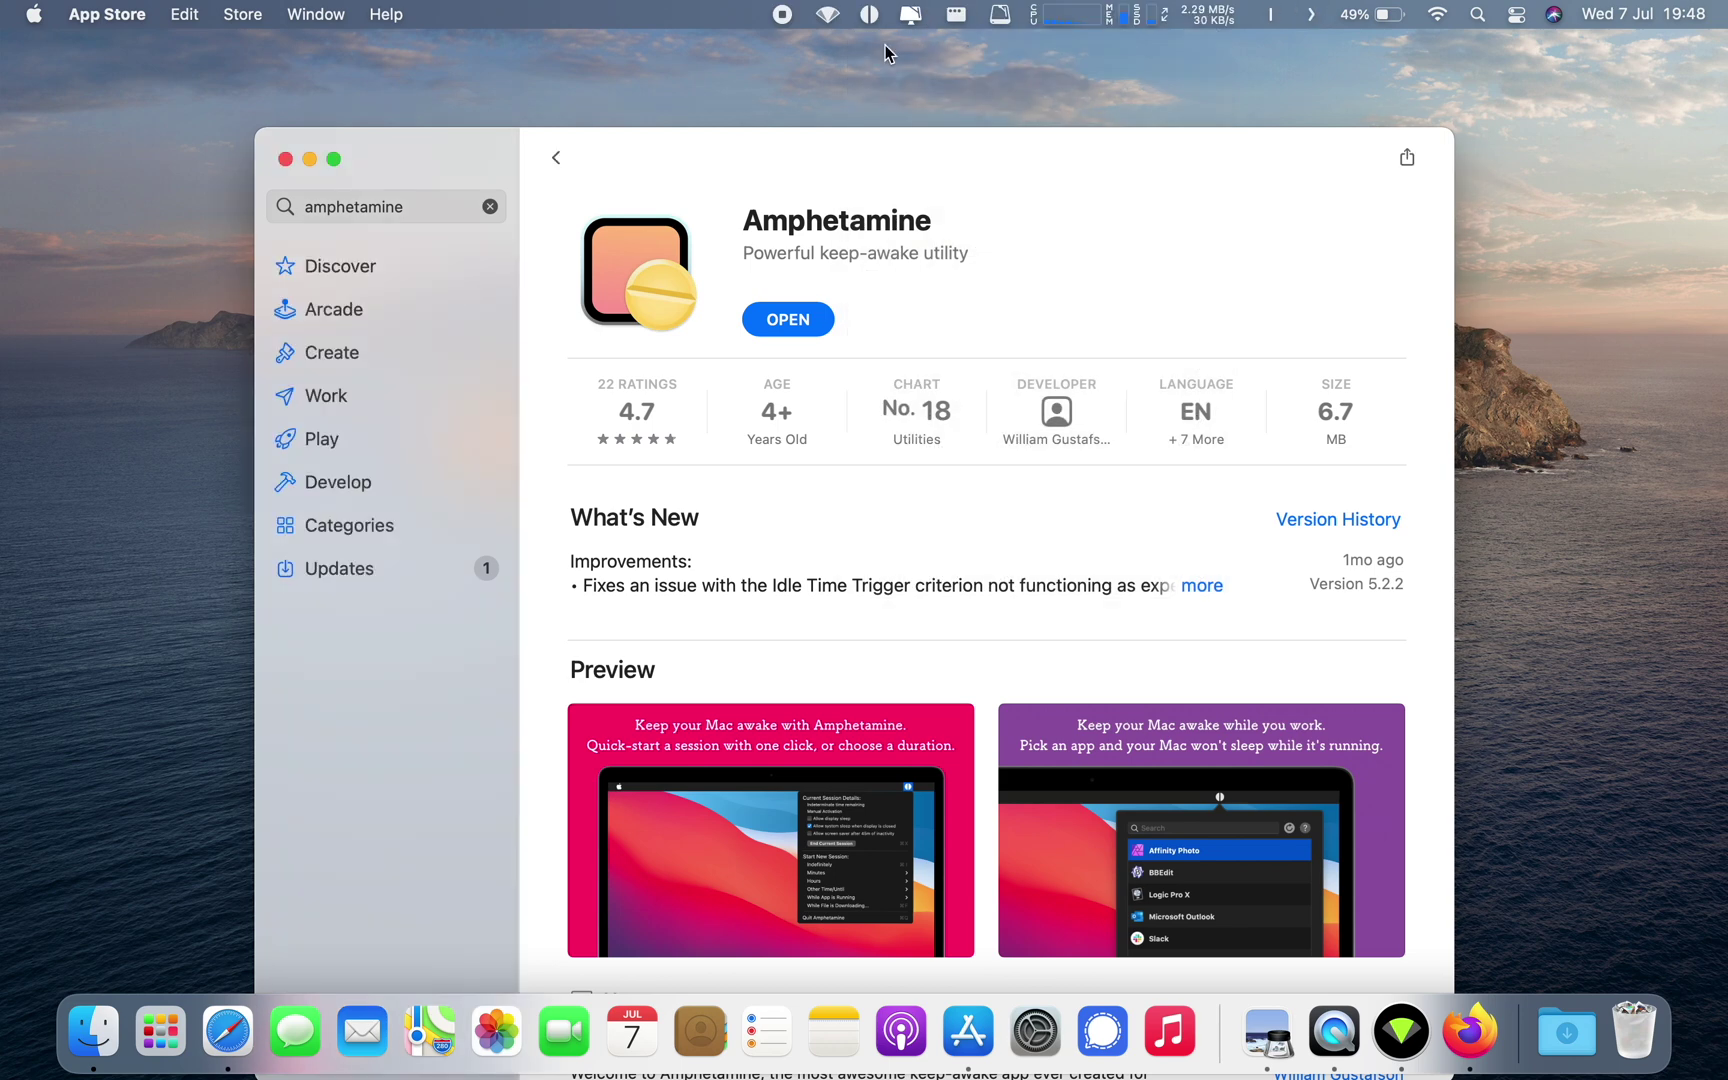
click(869, 14)
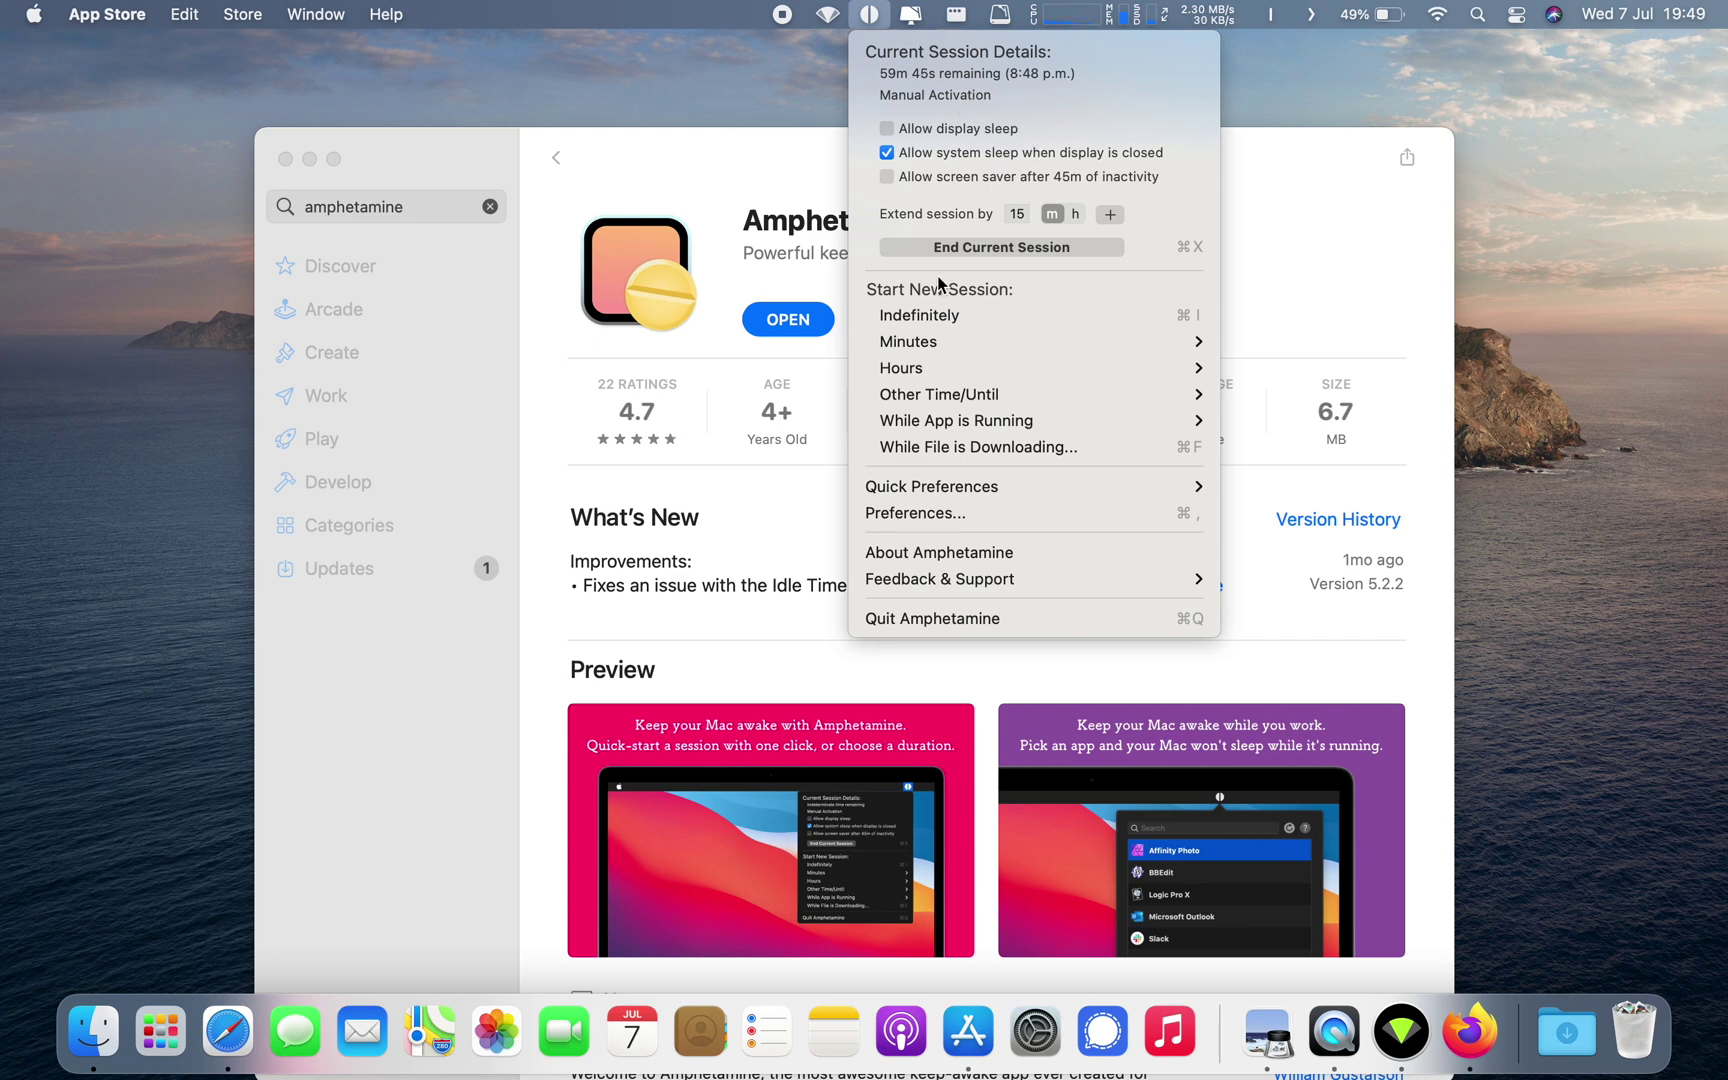
End the 1-hour session and look at the custom For/Until duration panel without using it
click(967, 252)
click(869, 14)
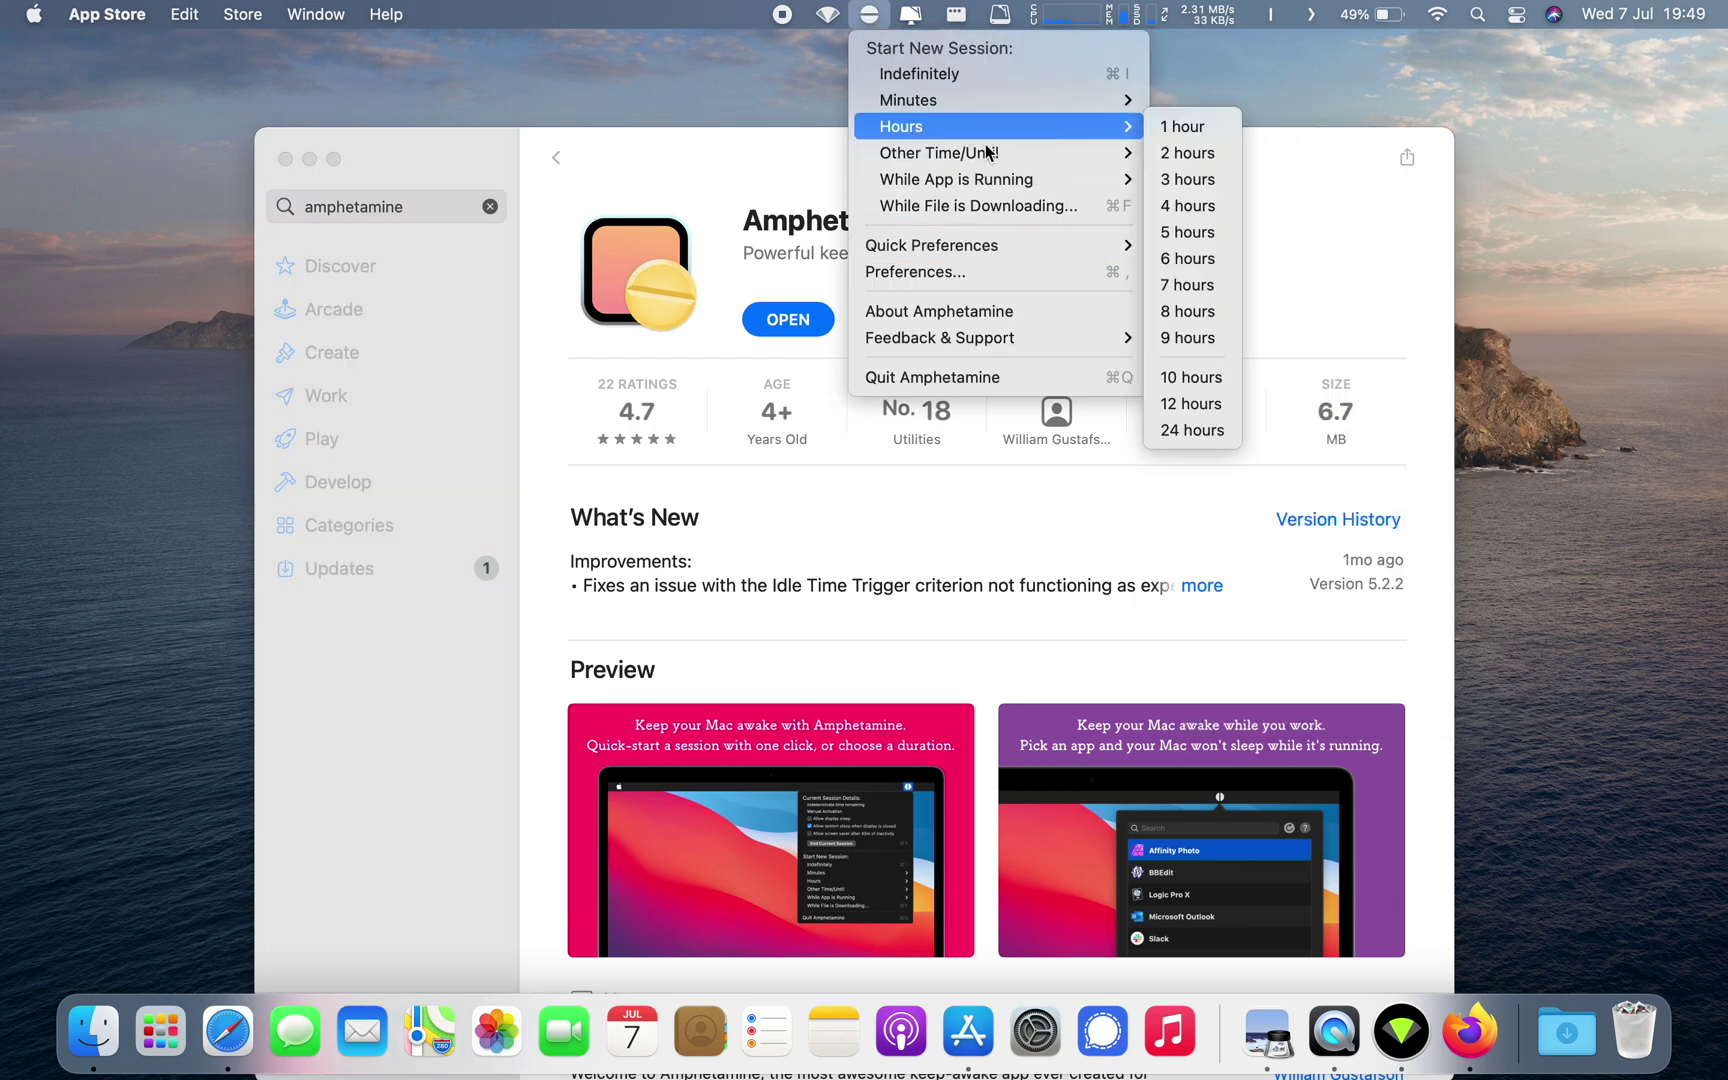
click(956, 155)
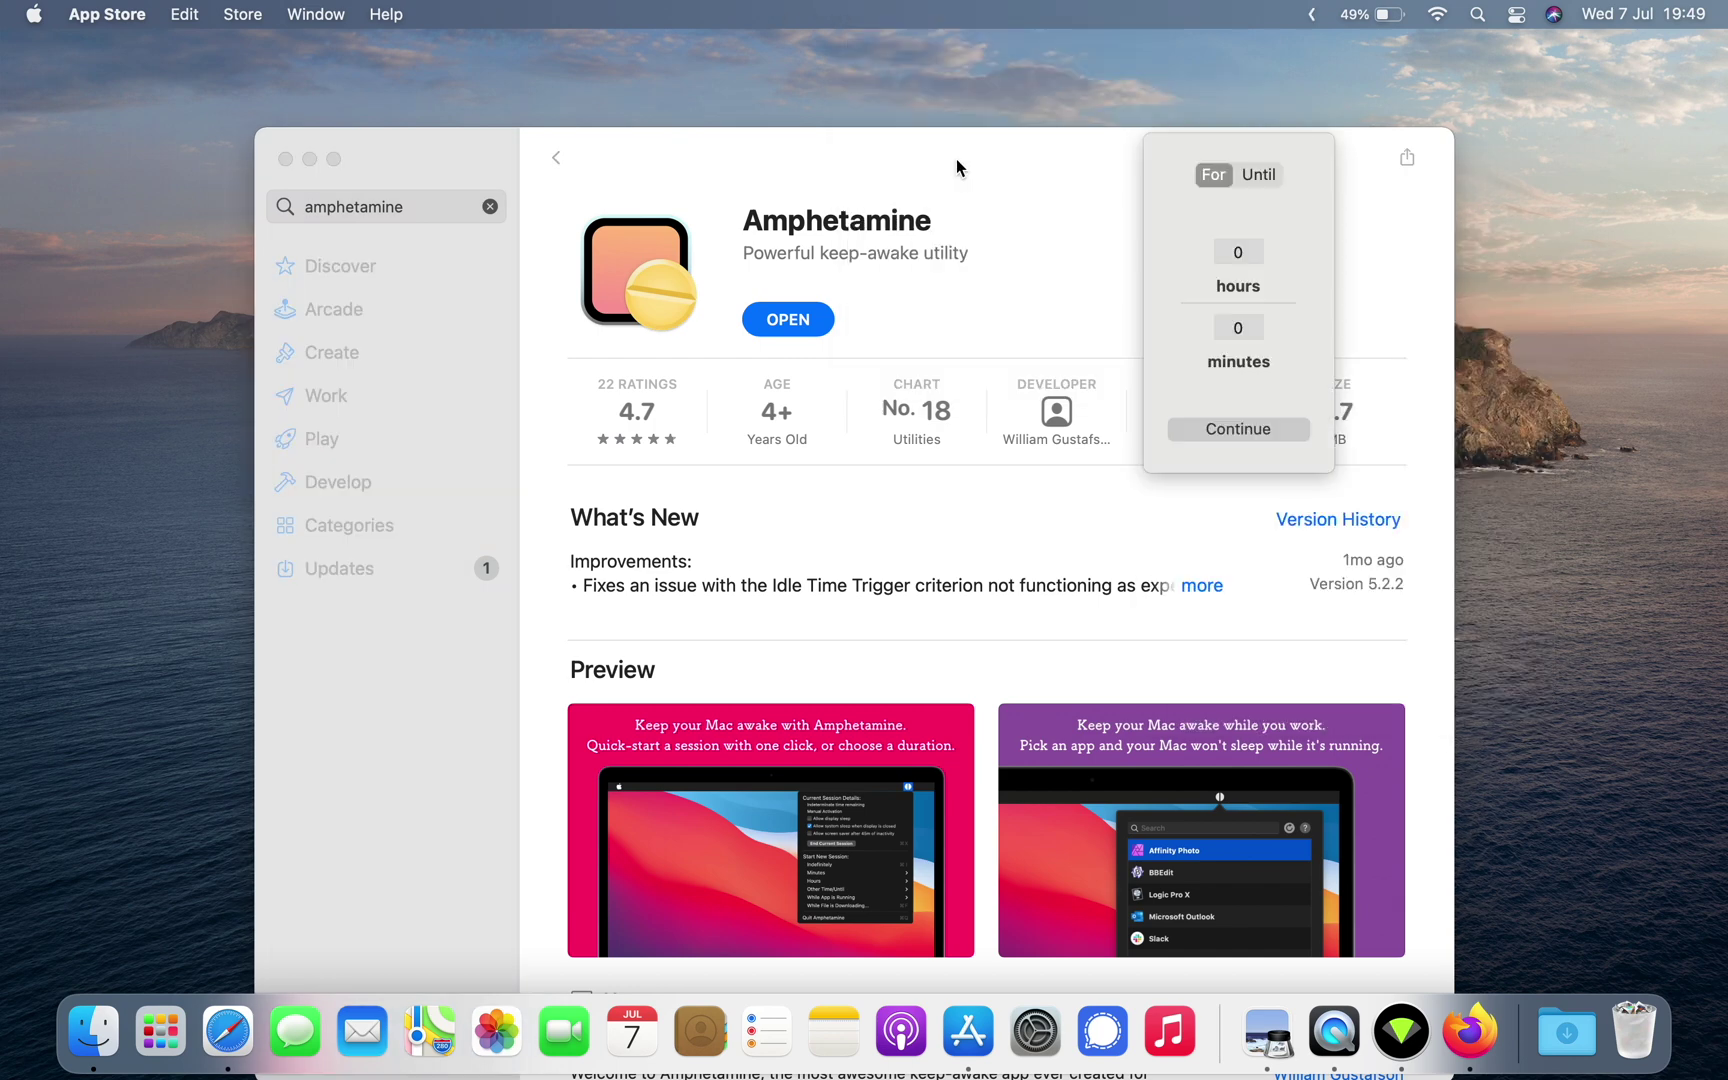
click(922, 85)
click(1311, 14)
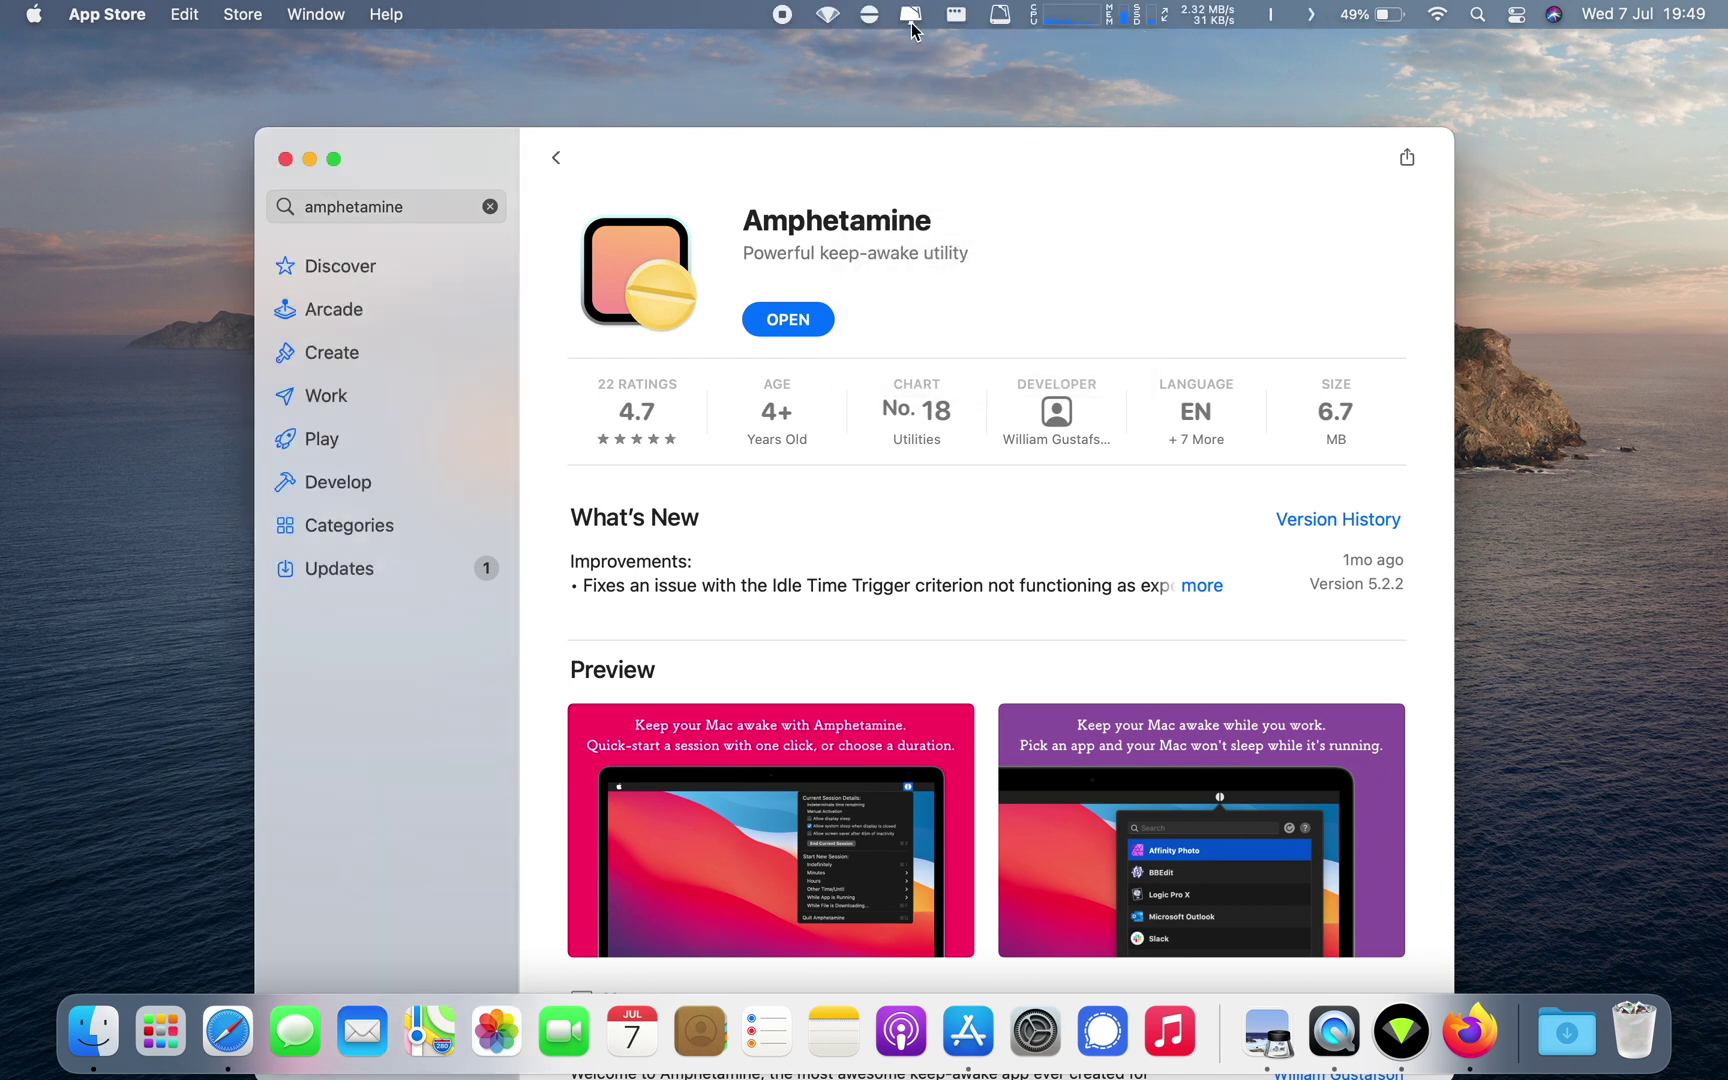
click(869, 15)
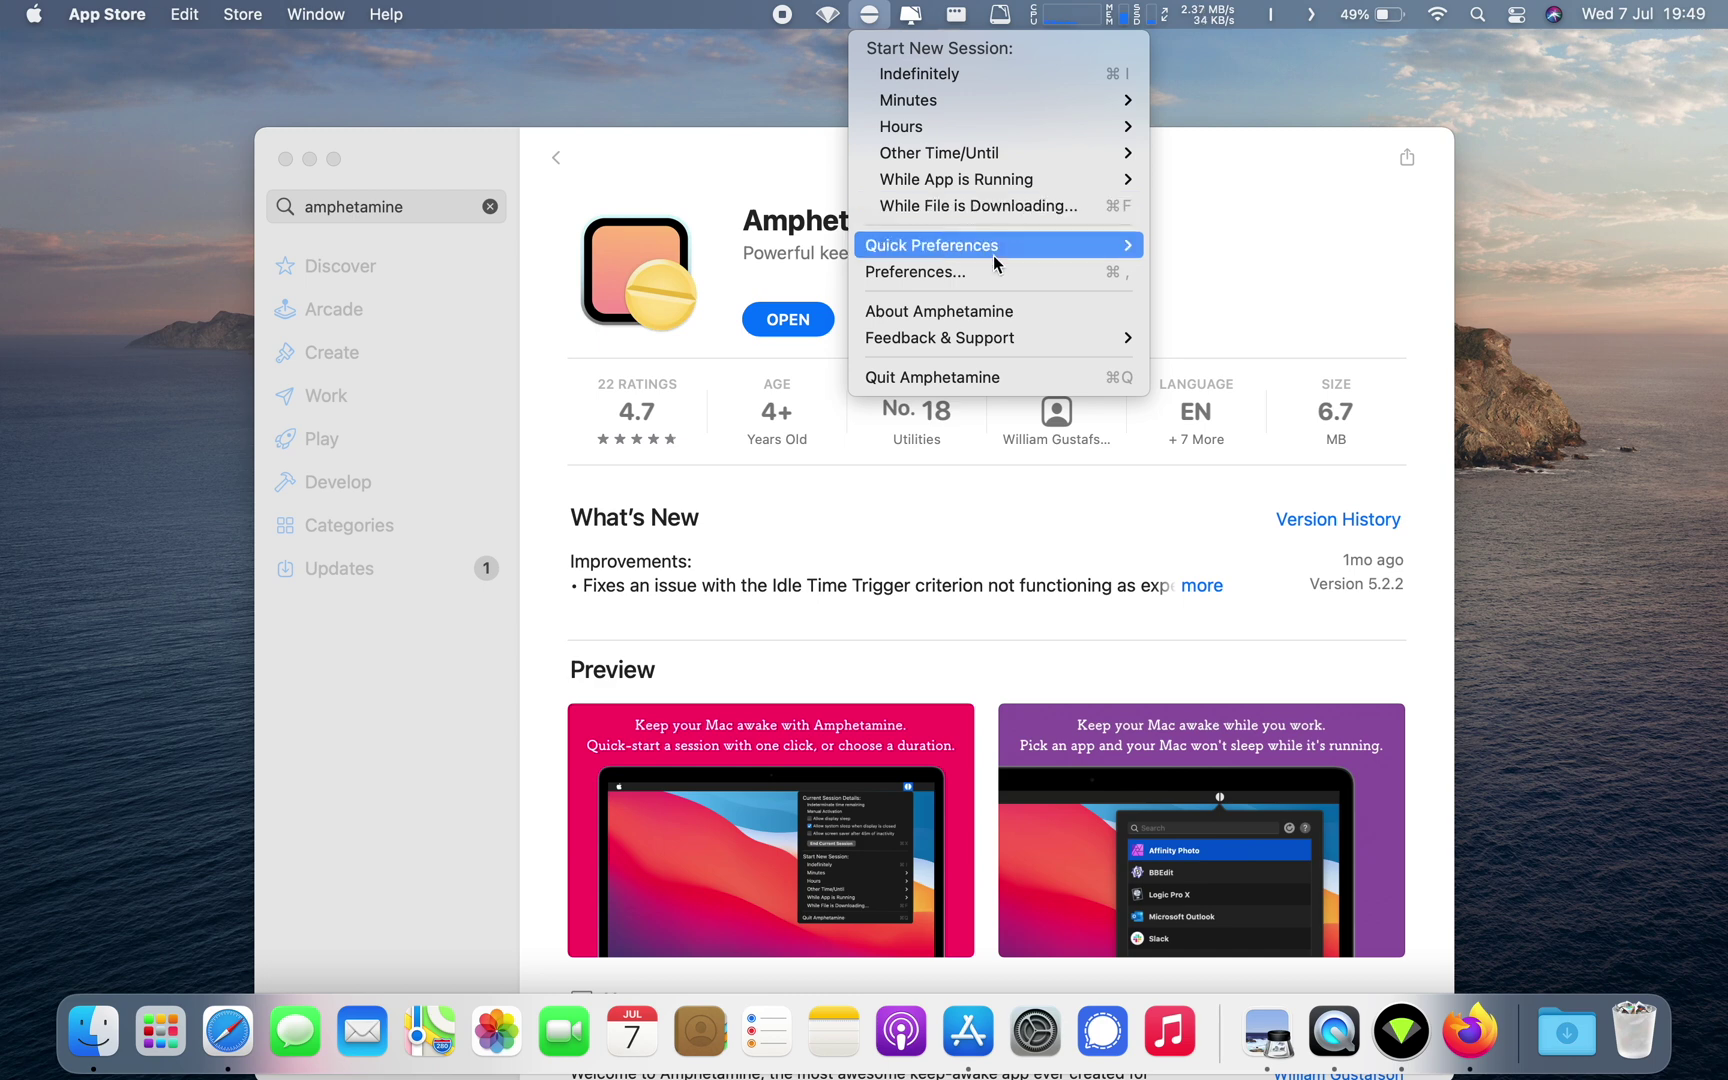
Review Amphetamine's System Control, Session Defaults and Drive Alive preference tabs, then close Preferences
click(1309, 15)
click(1308, 15)
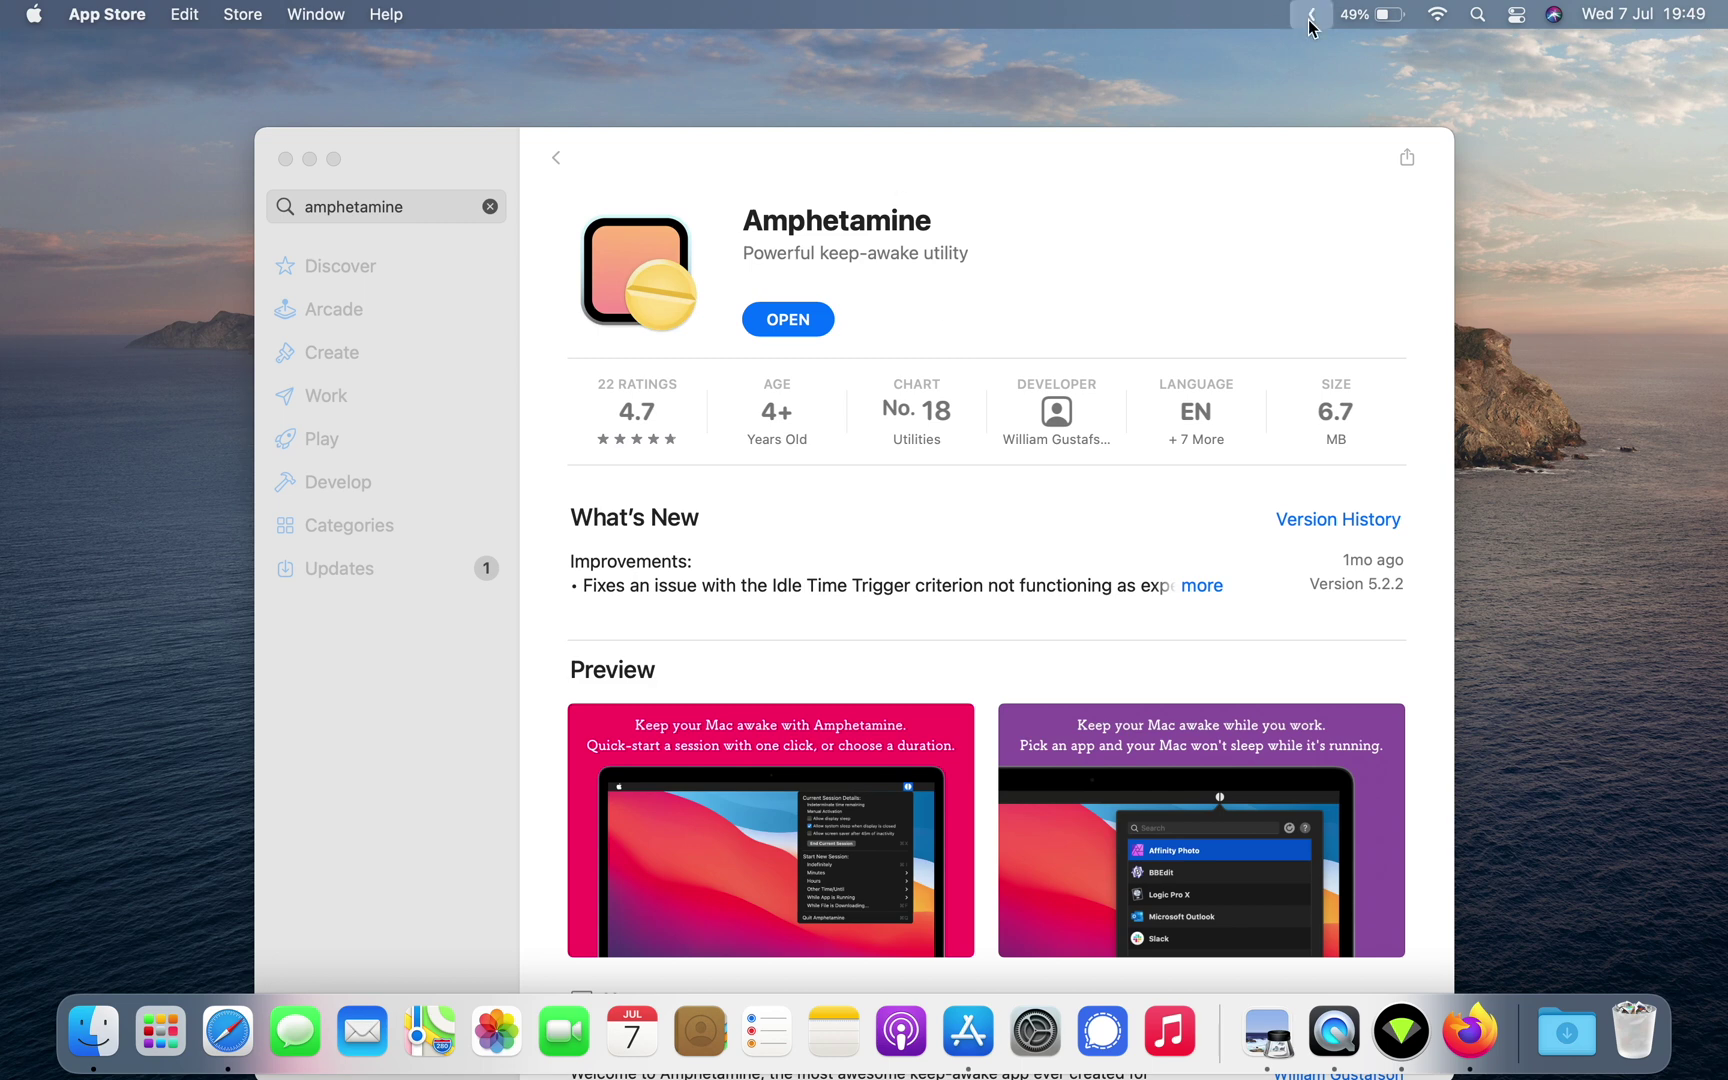
click(869, 15)
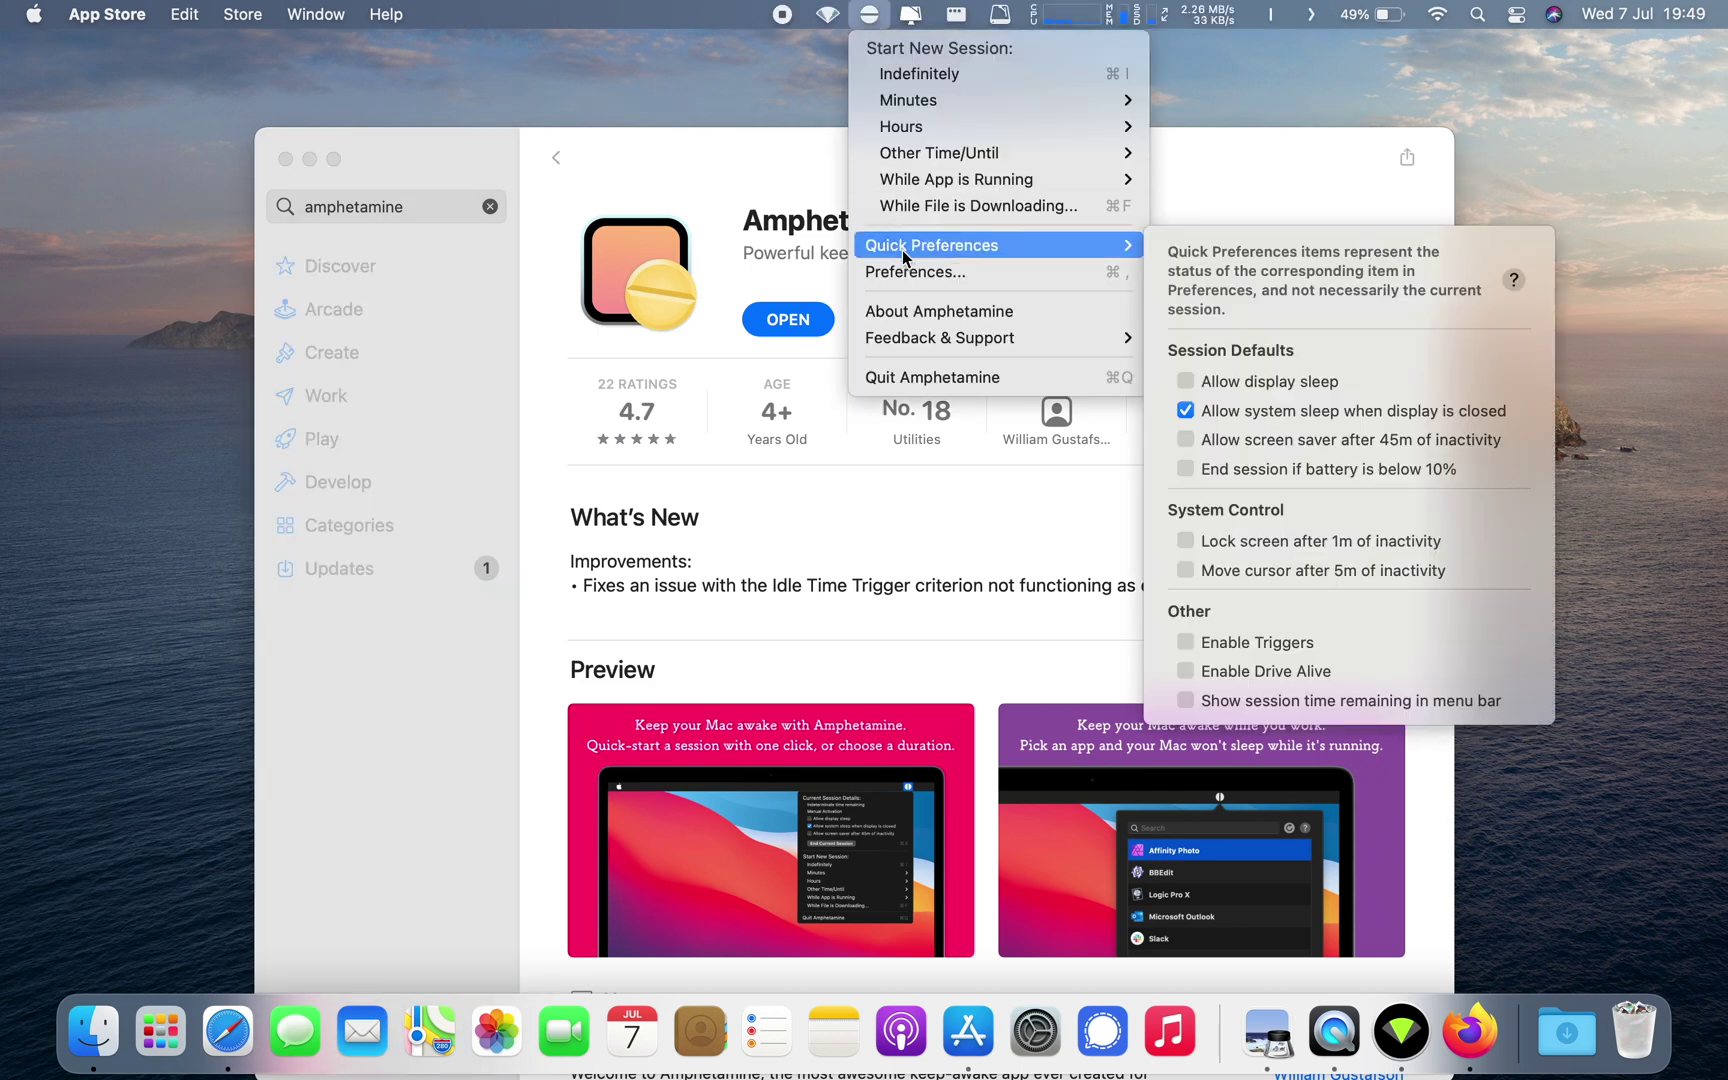
click(915, 271)
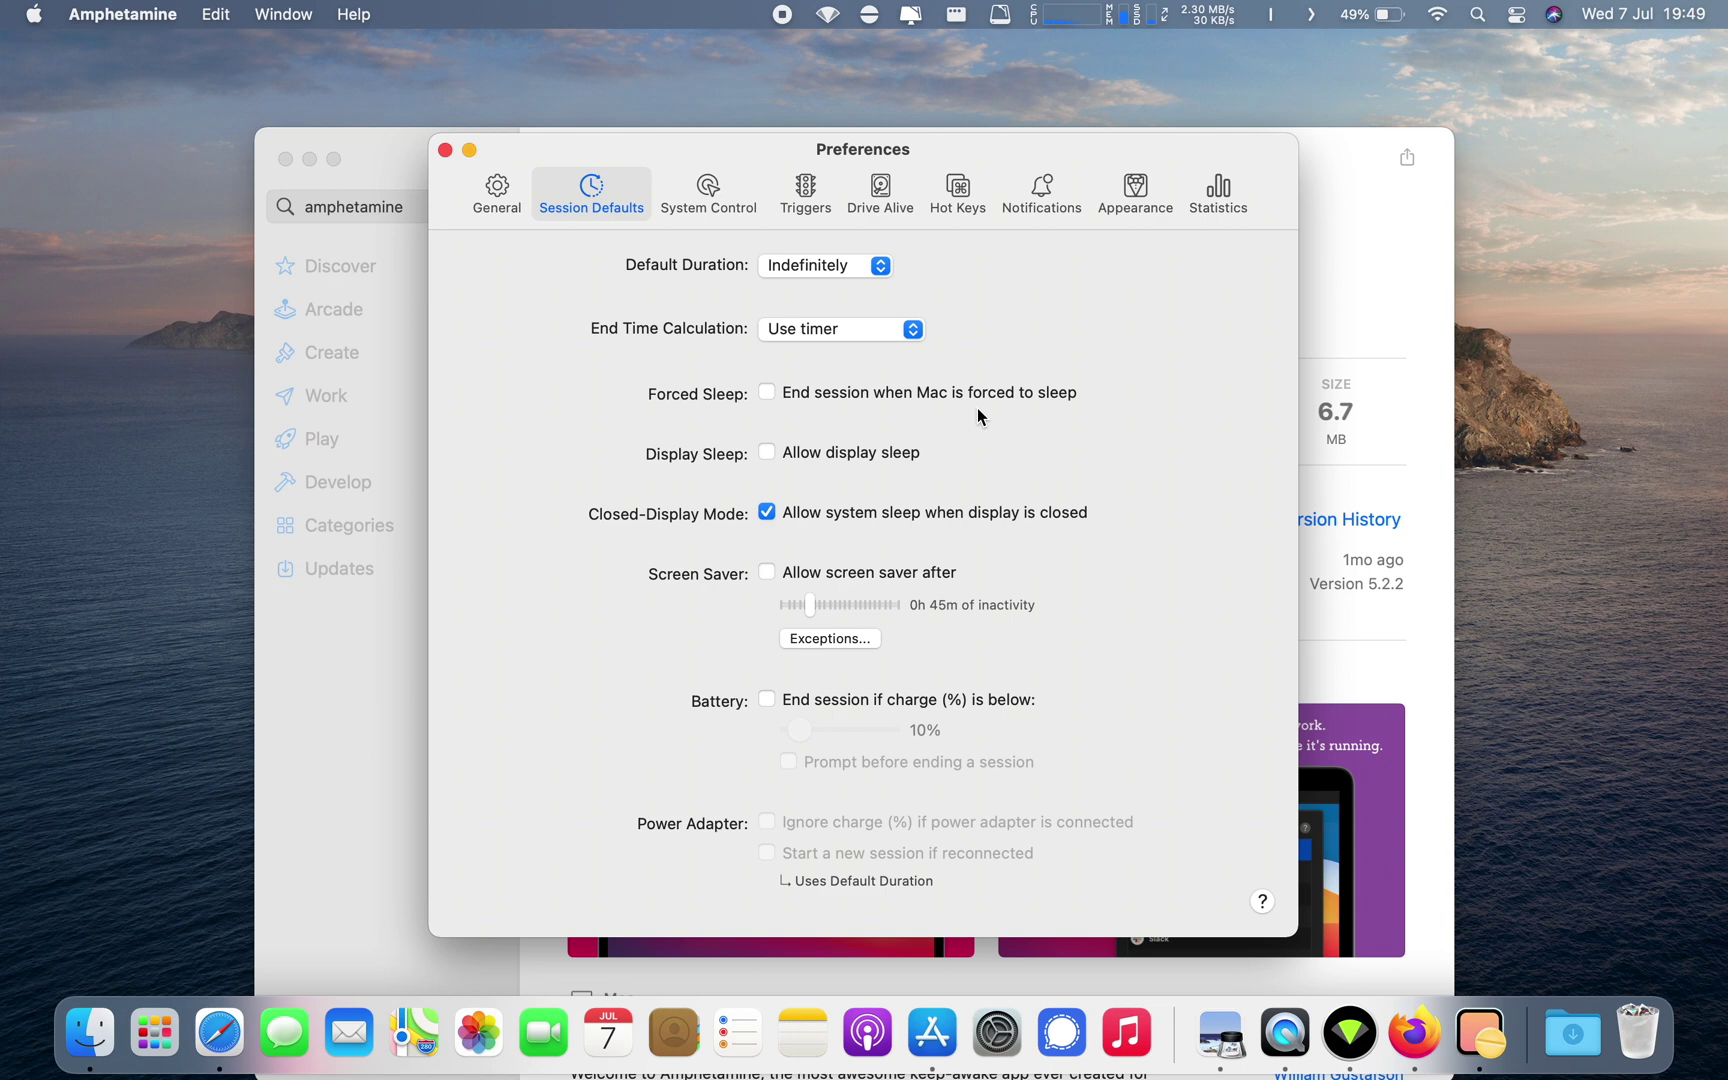
click(718, 188)
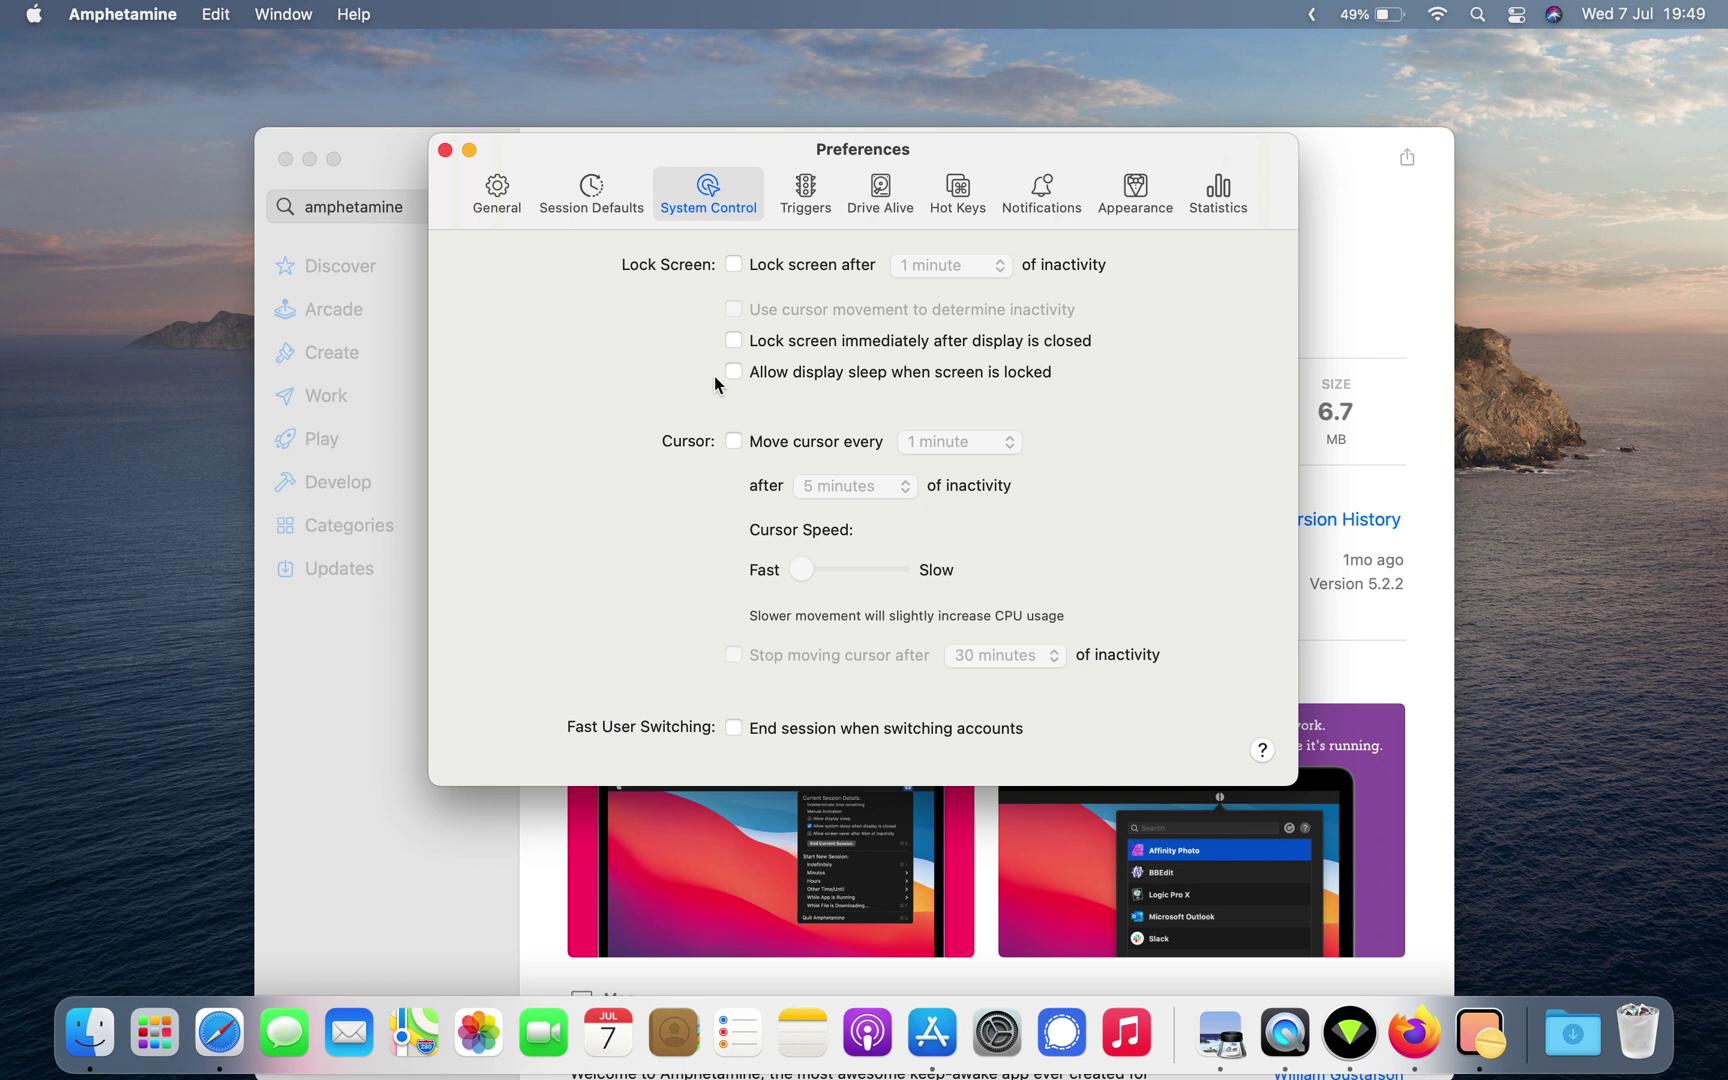
click(591, 193)
click(870, 212)
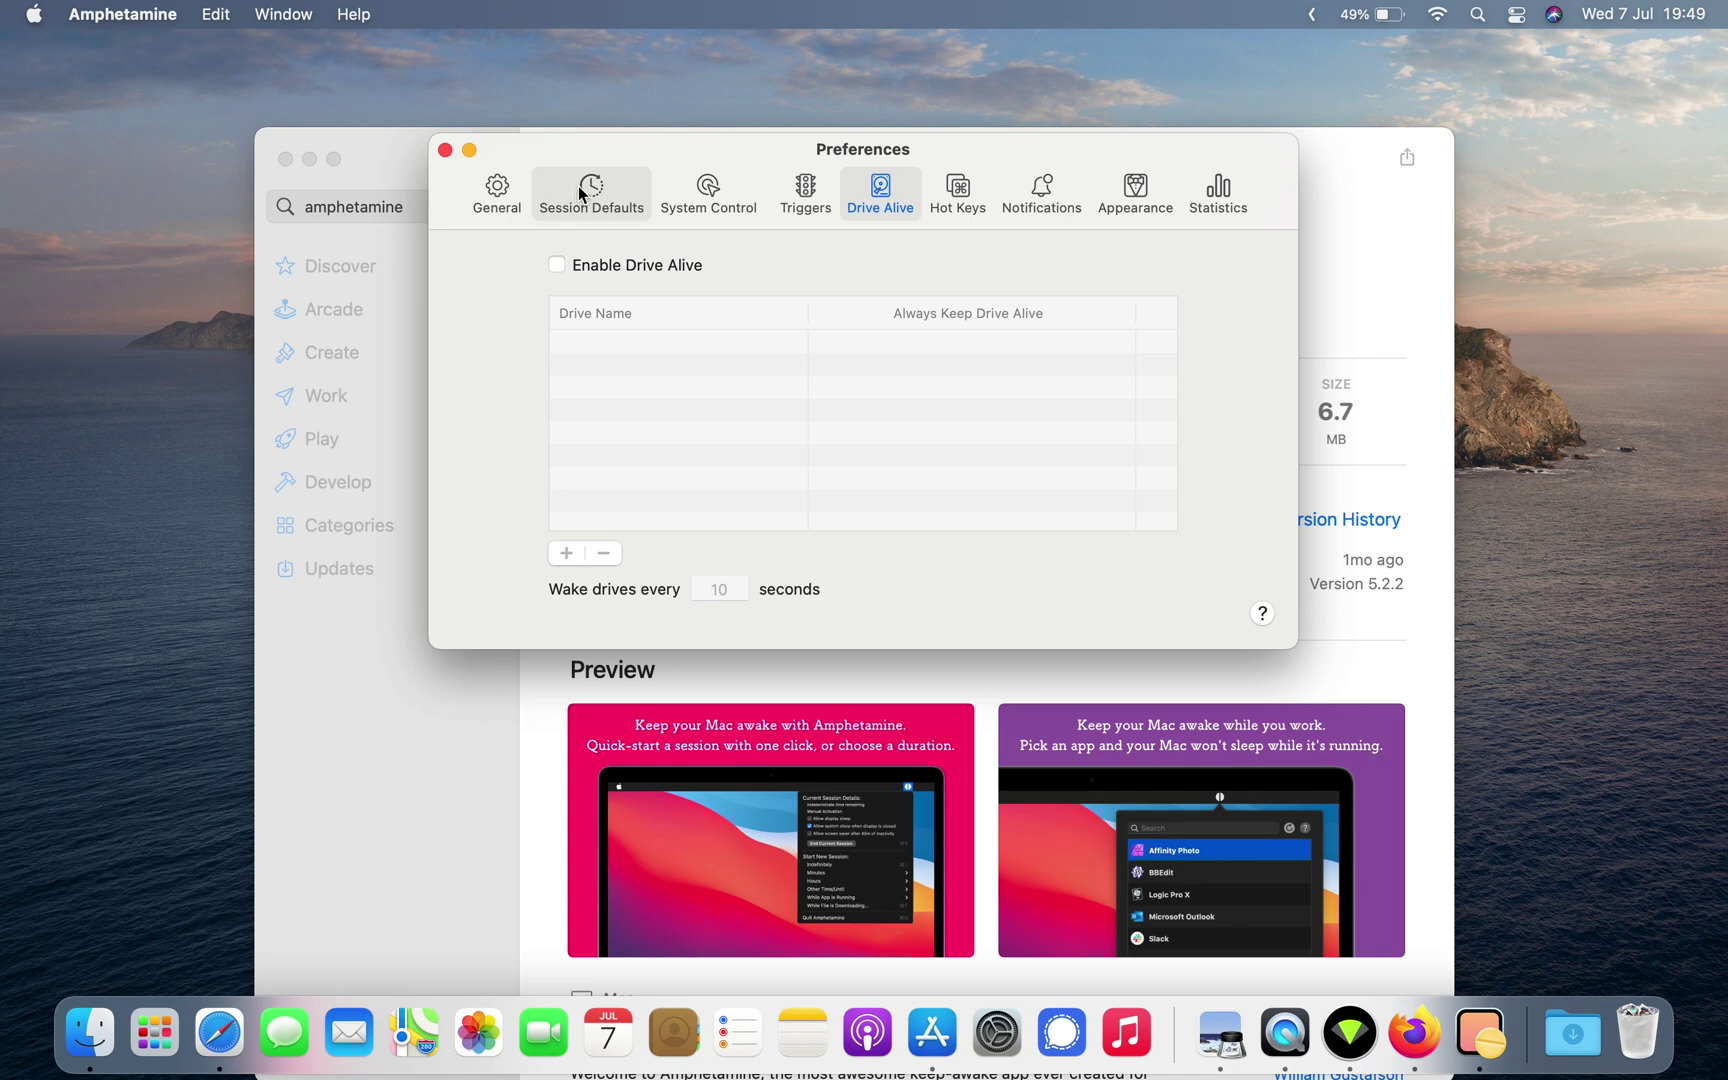
click(580, 193)
click(444, 146)
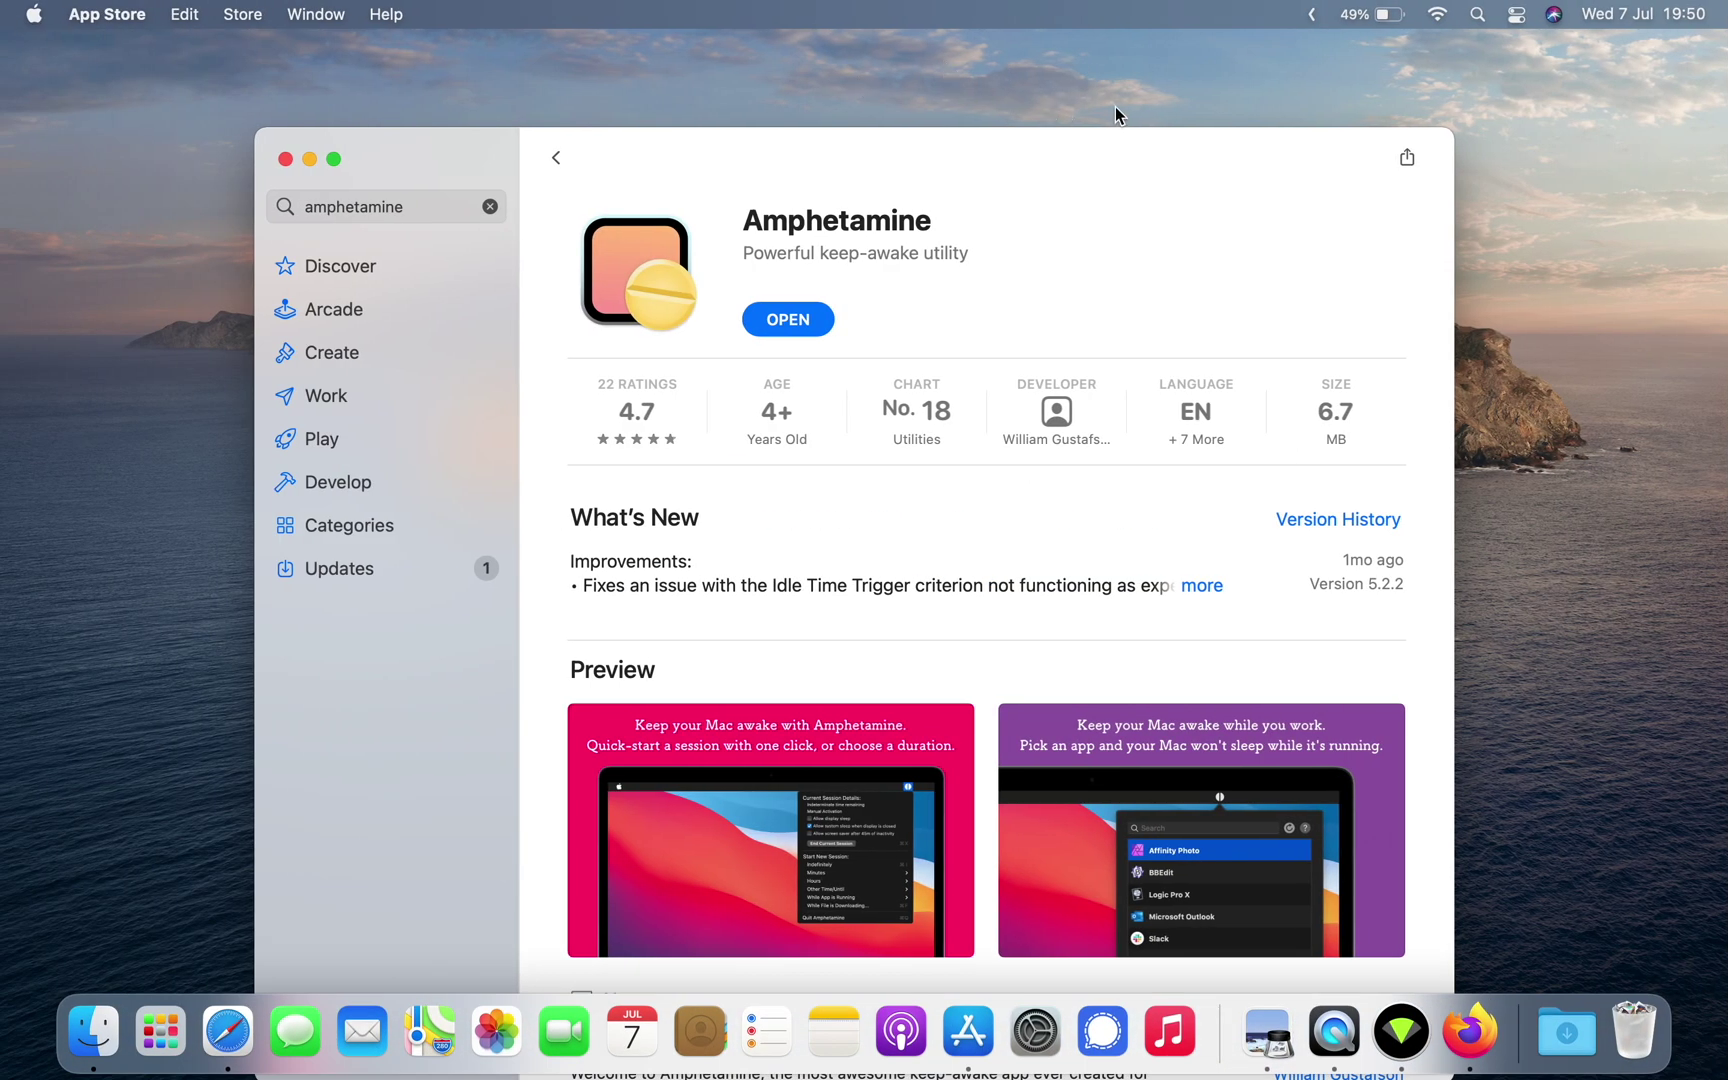
Start a 2-hour keep-awake session from Amphetamine's Start New Session Hours list
click(1312, 16)
click(1262, 72)
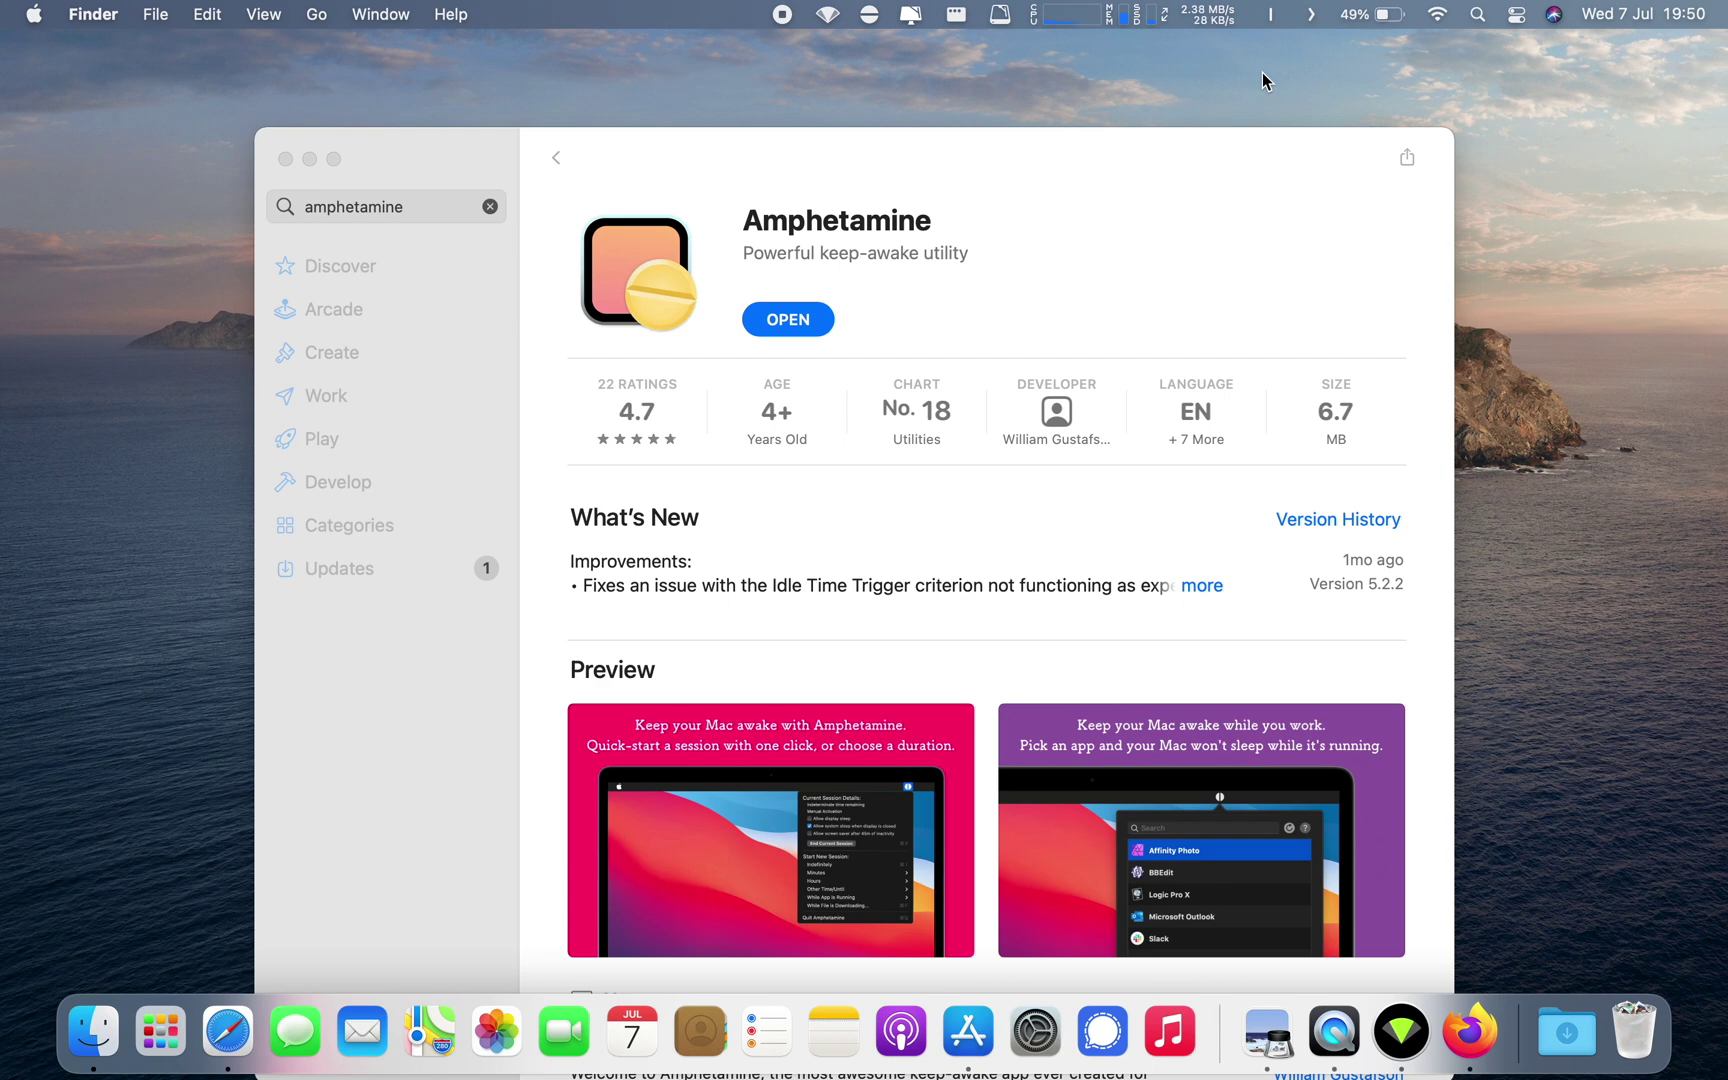
click(875, 16)
click(870, 16)
mouse_move(943, 100)
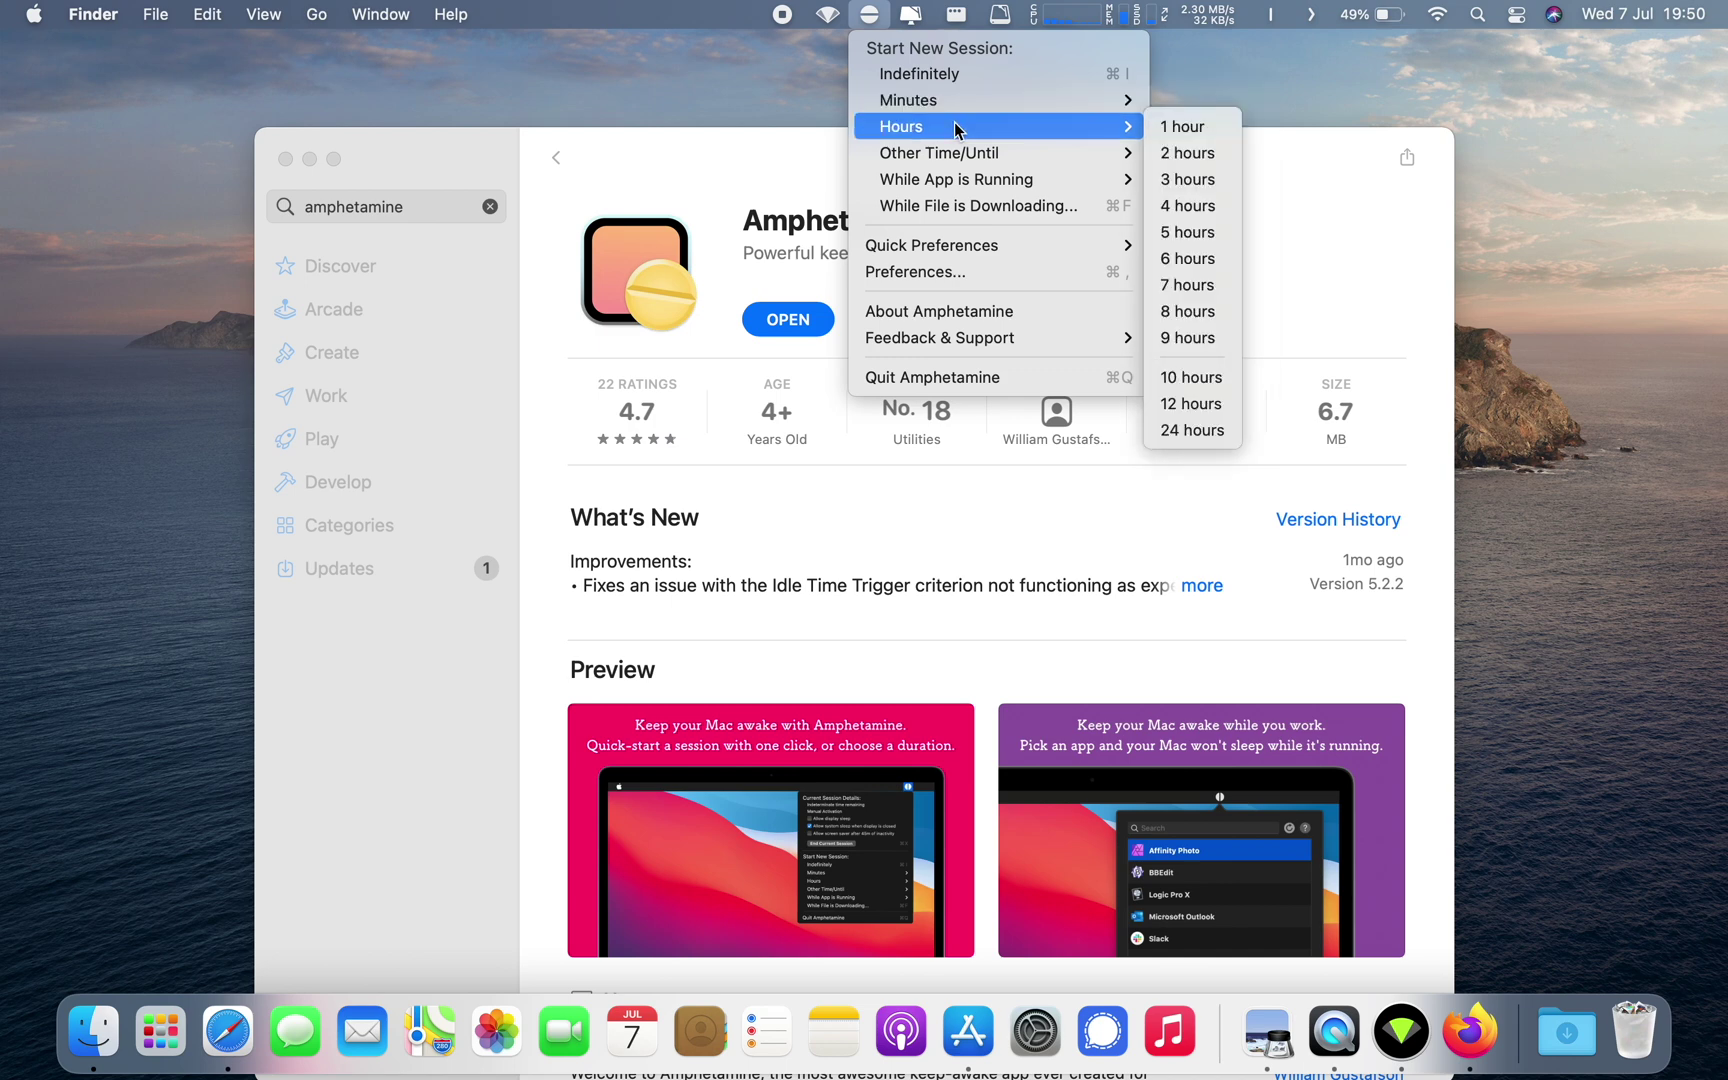
click(1172, 157)
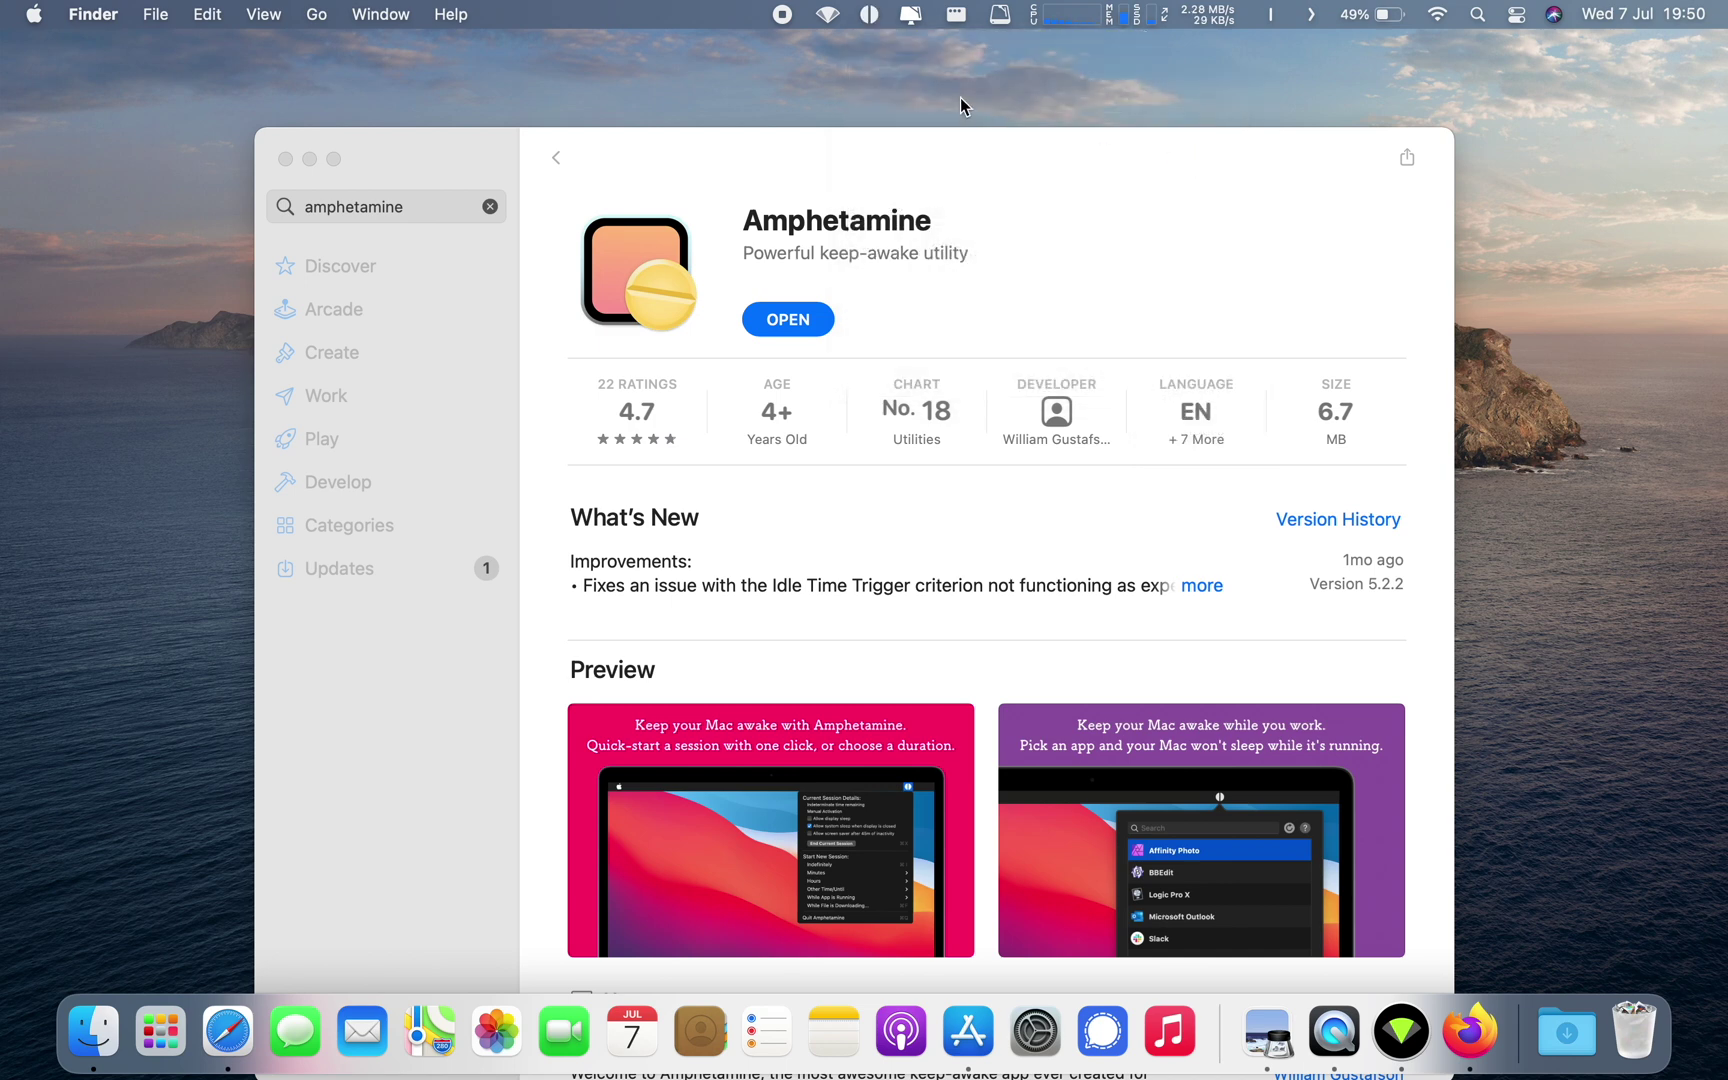